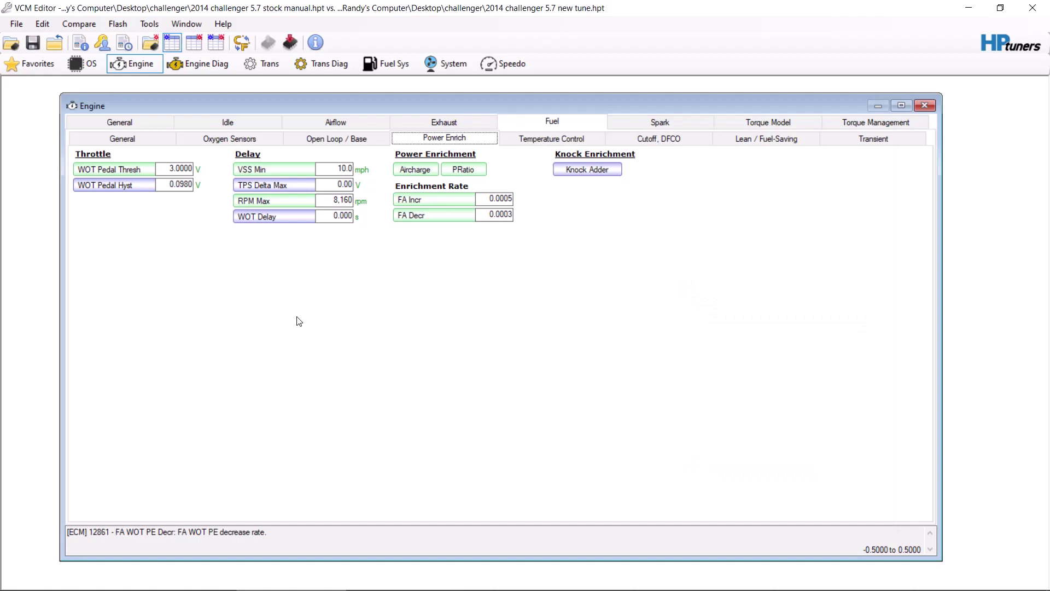
Switch to the Airflow section's Electronic Throttle page showing Ramp Rate and Adaption
click(341, 125)
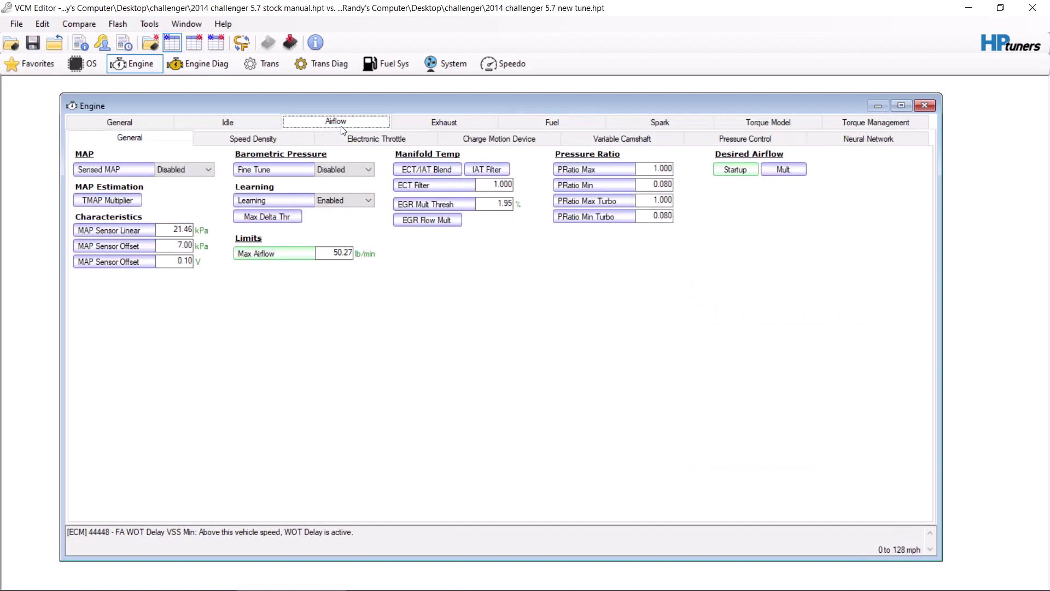
click(348, 141)
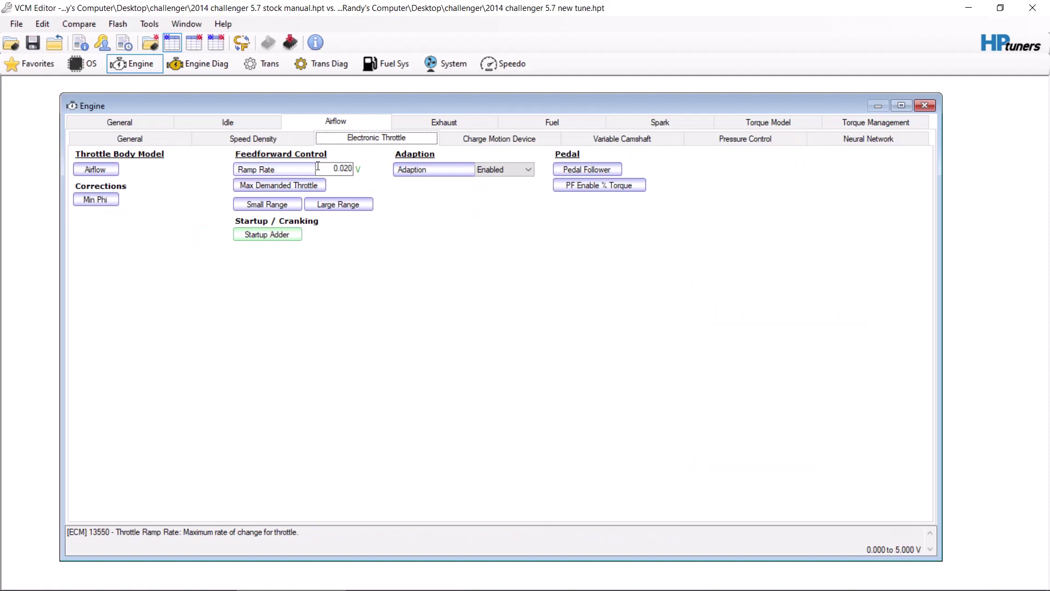
Set the Maximum Demanded Throttle Voltage cells from 1,200 to 4,800 rpm to 3.8 V
click(313, 184)
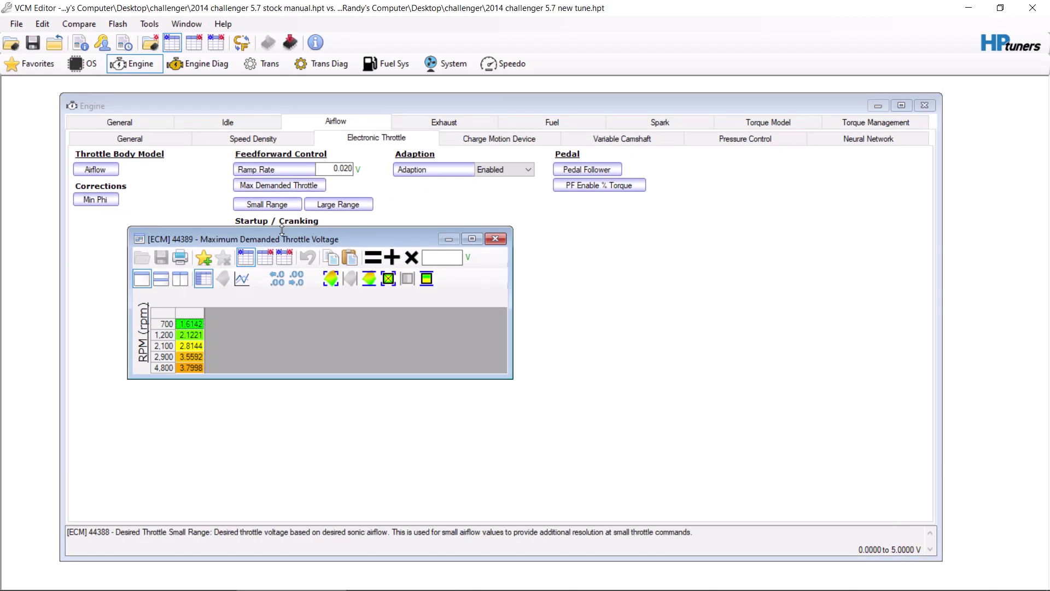
drag(299, 242, 343, 266)
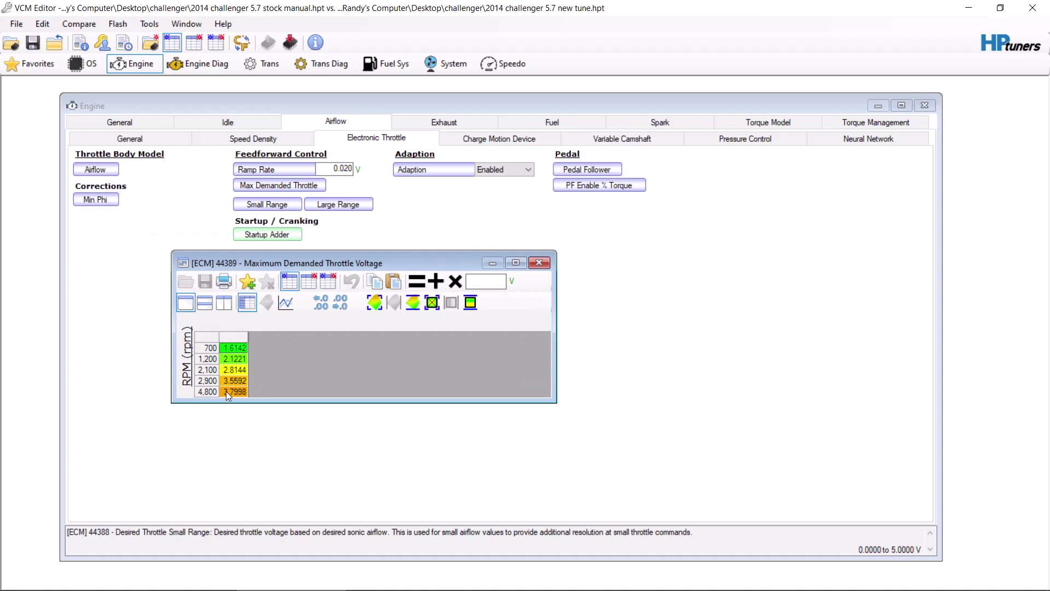
drag(239, 358, 237, 432)
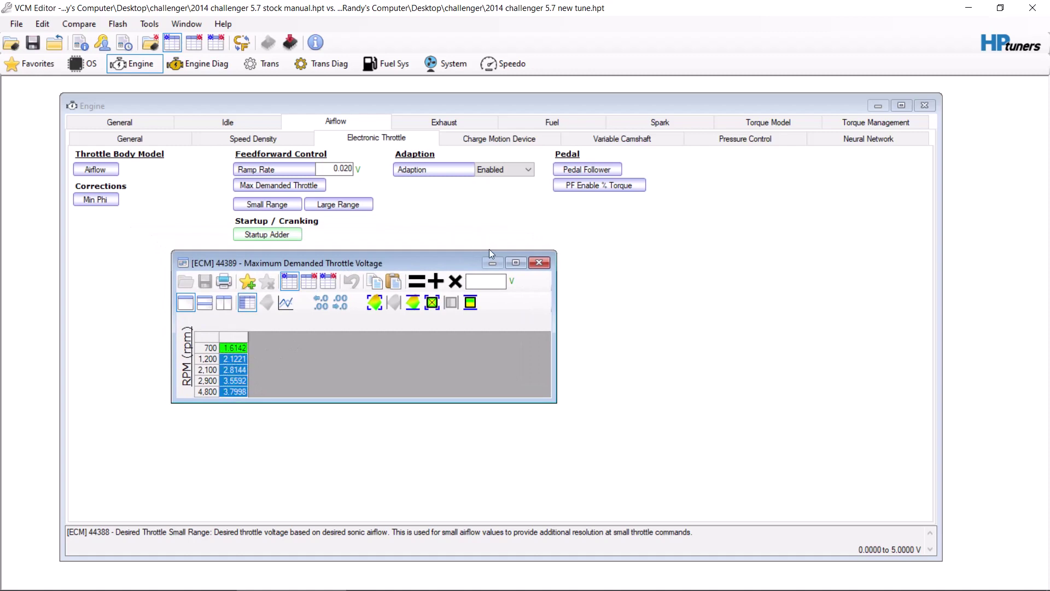
click(482, 282)
text(3.8)
click(424, 282)
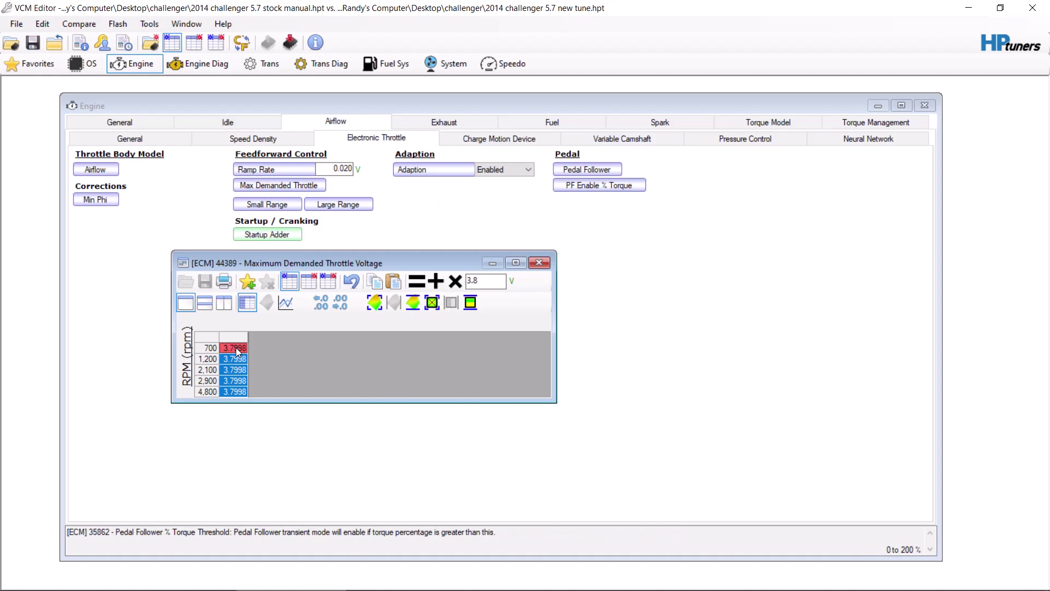
Close the voltage table and change throttle Ramp Rate from 0.020 to 0.070 V
click(543, 262)
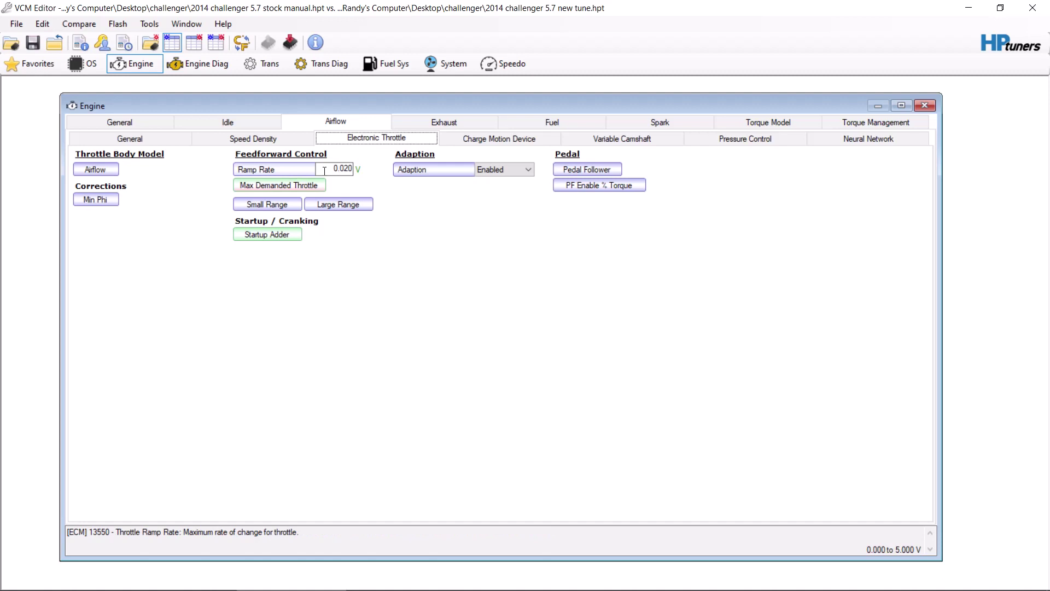
click(351, 170)
key(BackSpace)
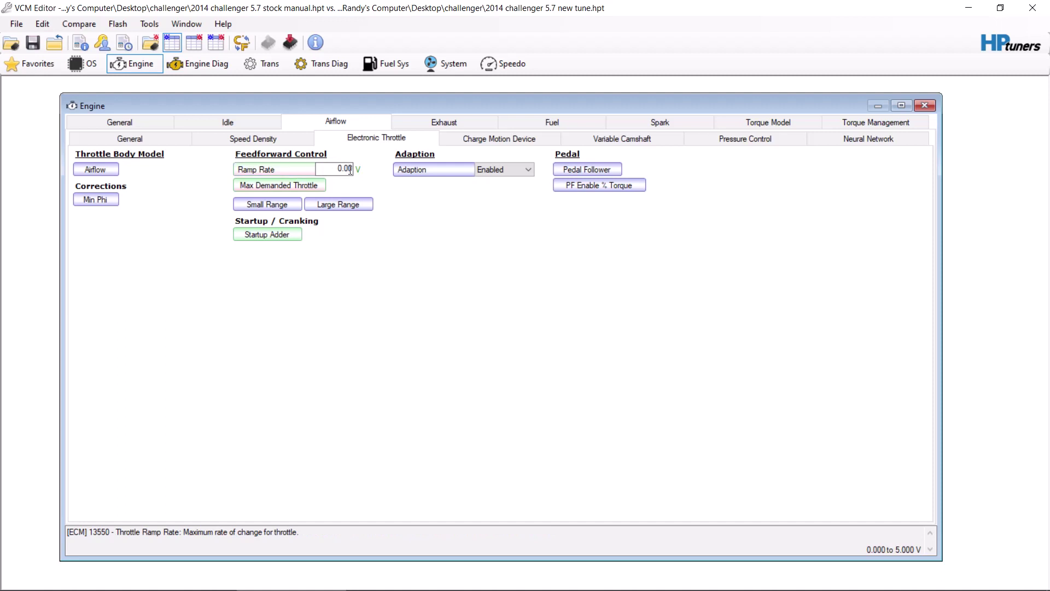
text(7)
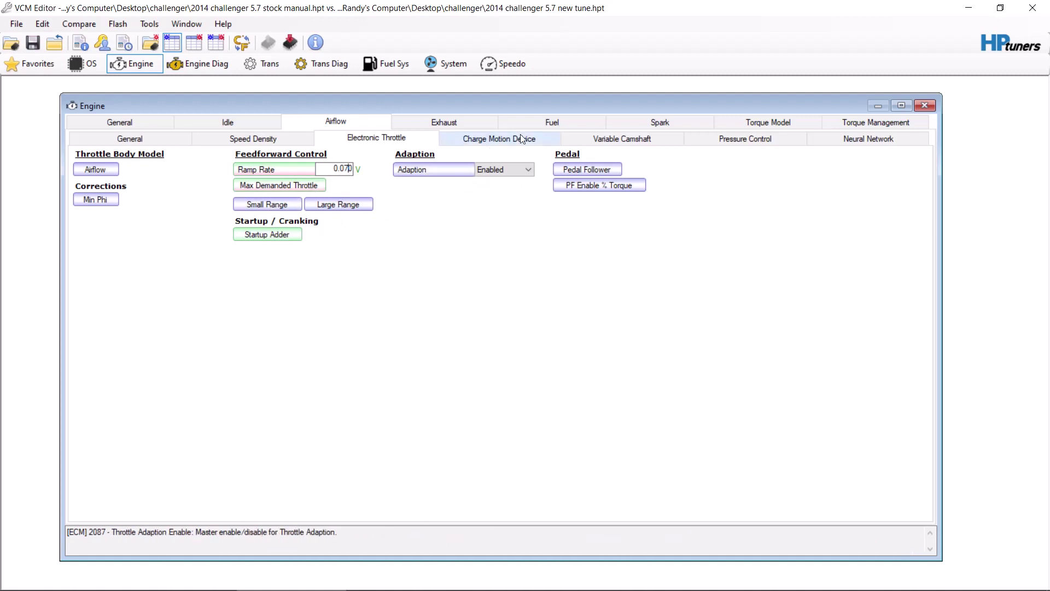
Go to Fuel's Power Enrich page and briefly toggle the compare file values on and off
click(563, 125)
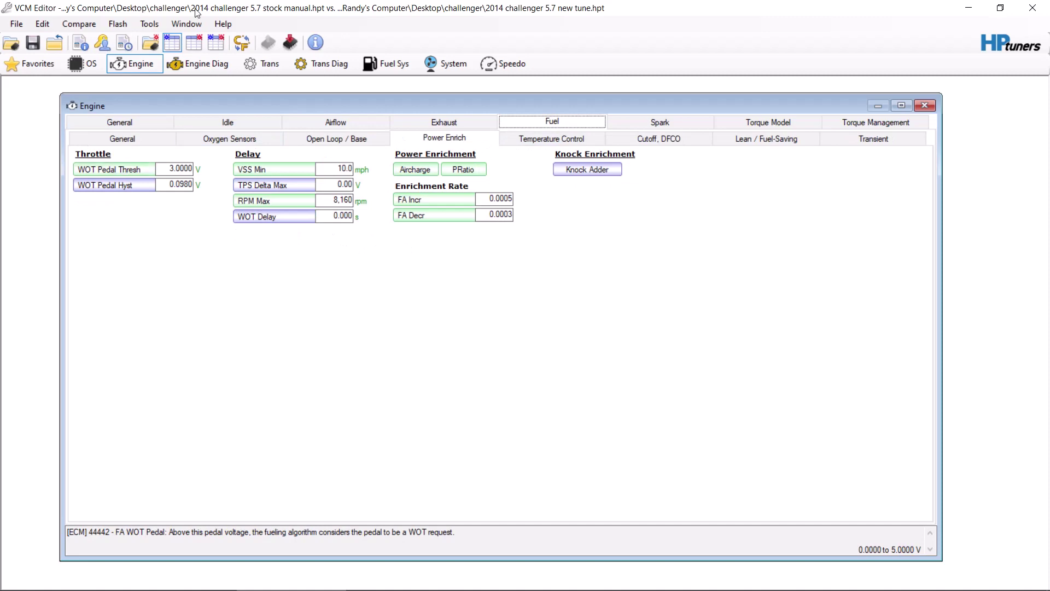
click(193, 42)
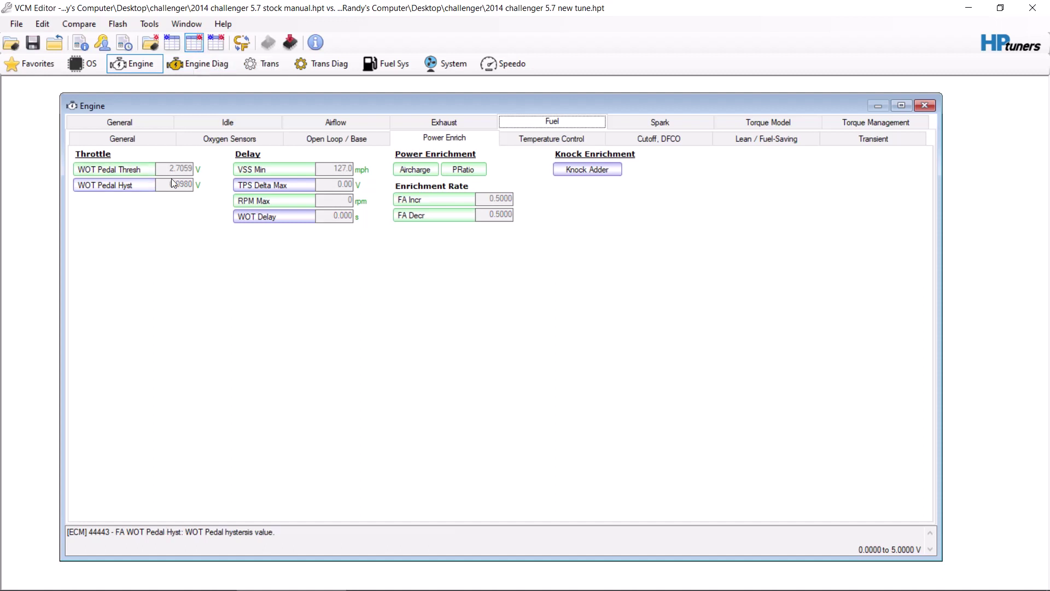
click(172, 42)
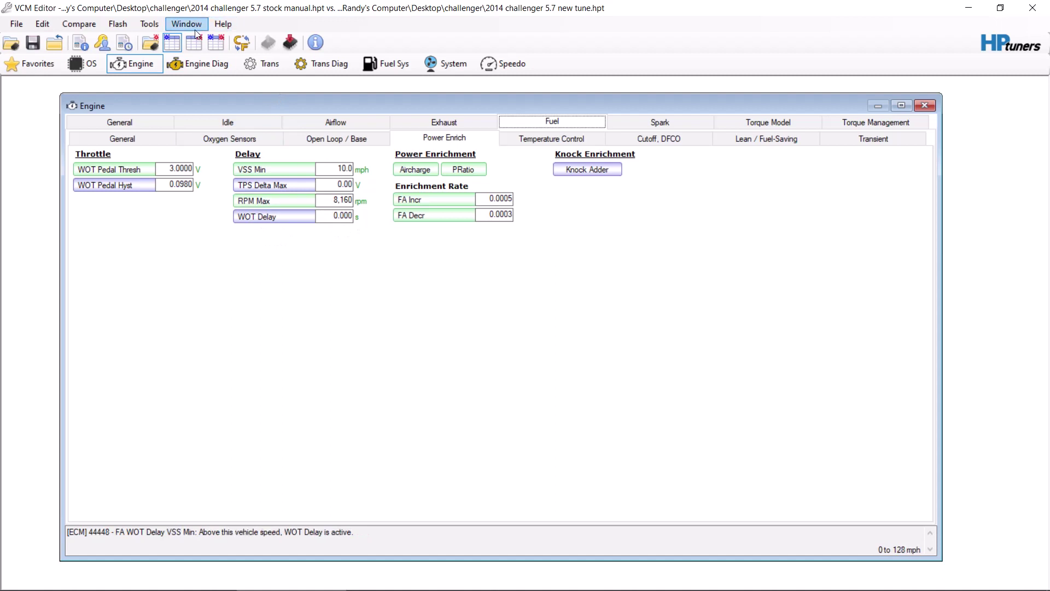
Inspect the stock file's Power Enrich values, then return to the new tune's values
click(194, 43)
mouse_move(292, 181)
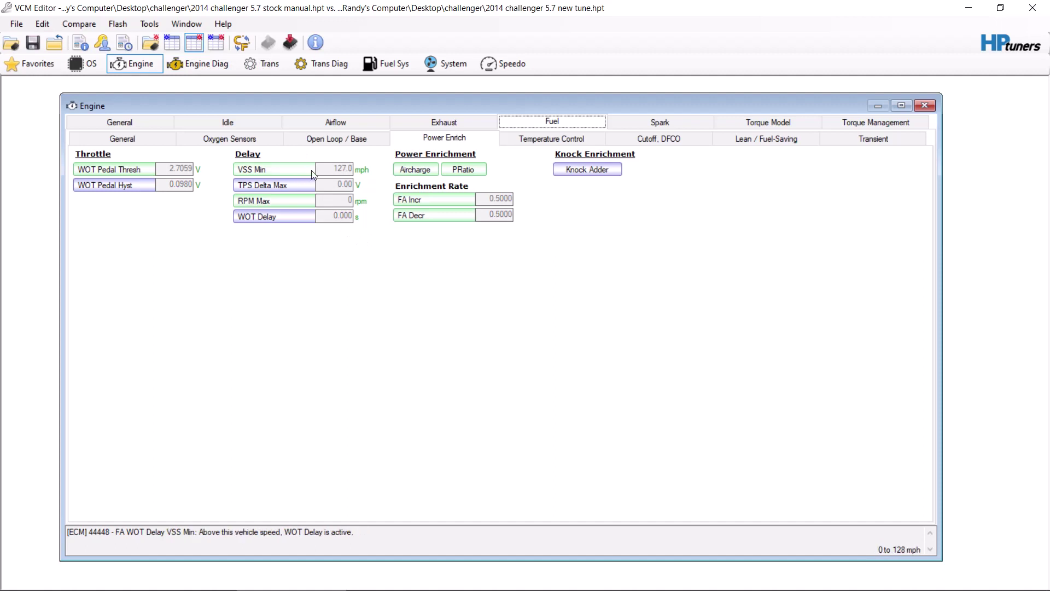
mouse_move(322, 191)
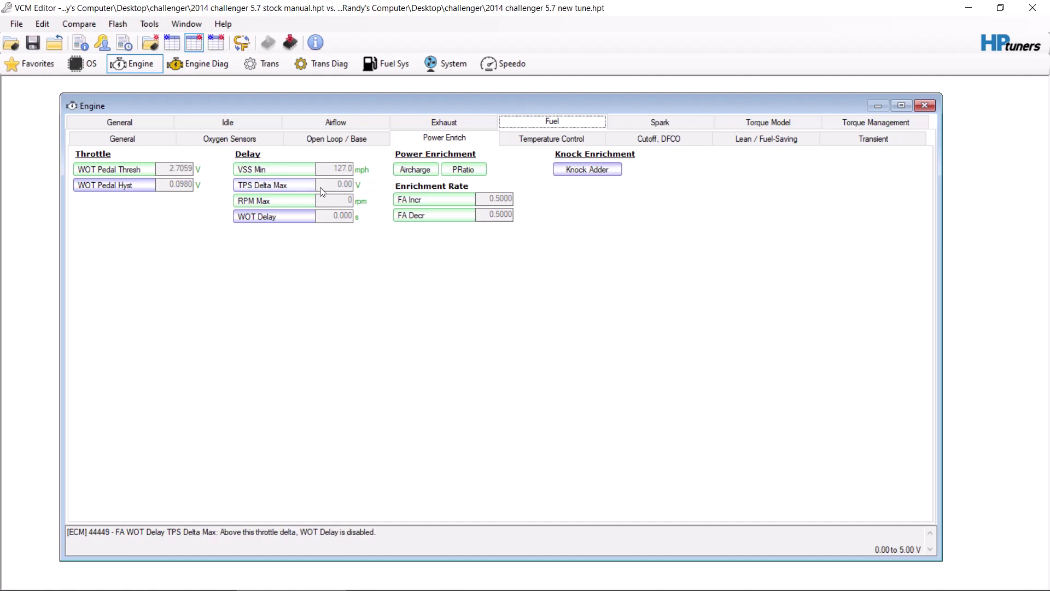
mouse_move(475, 203)
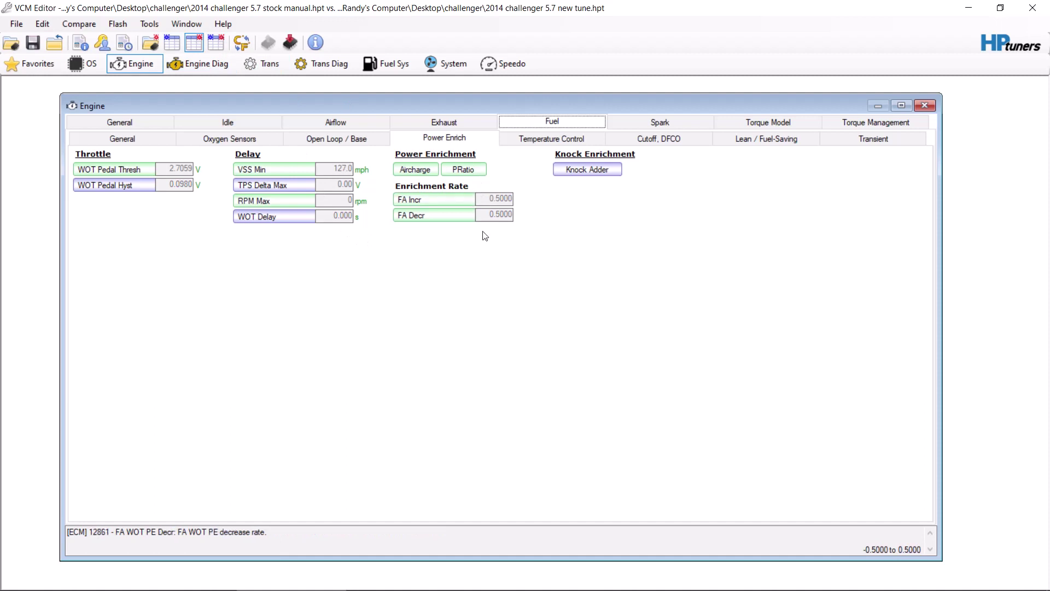
click(168, 41)
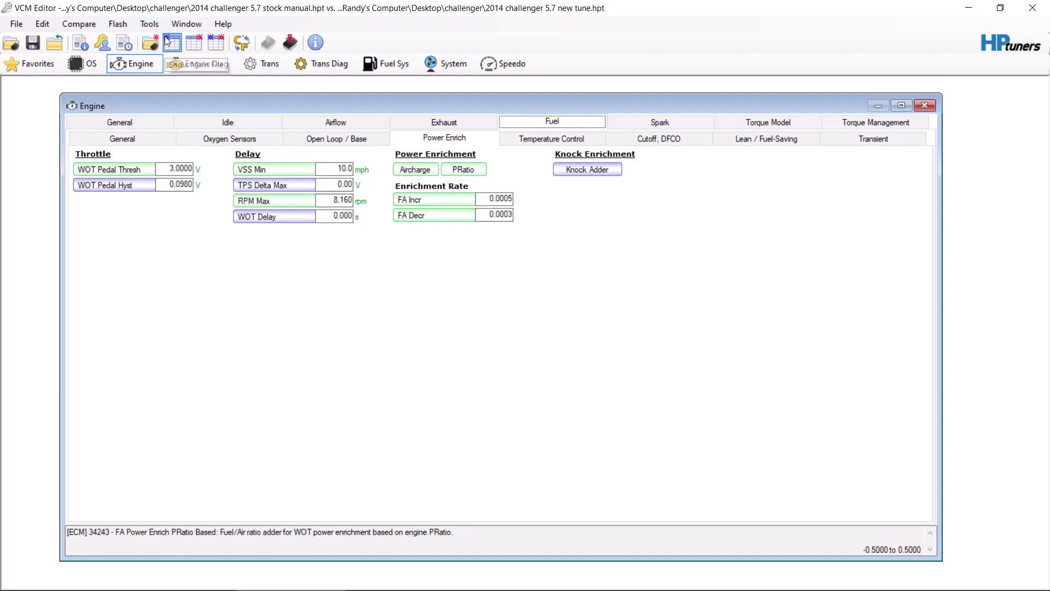
click(428, 175)
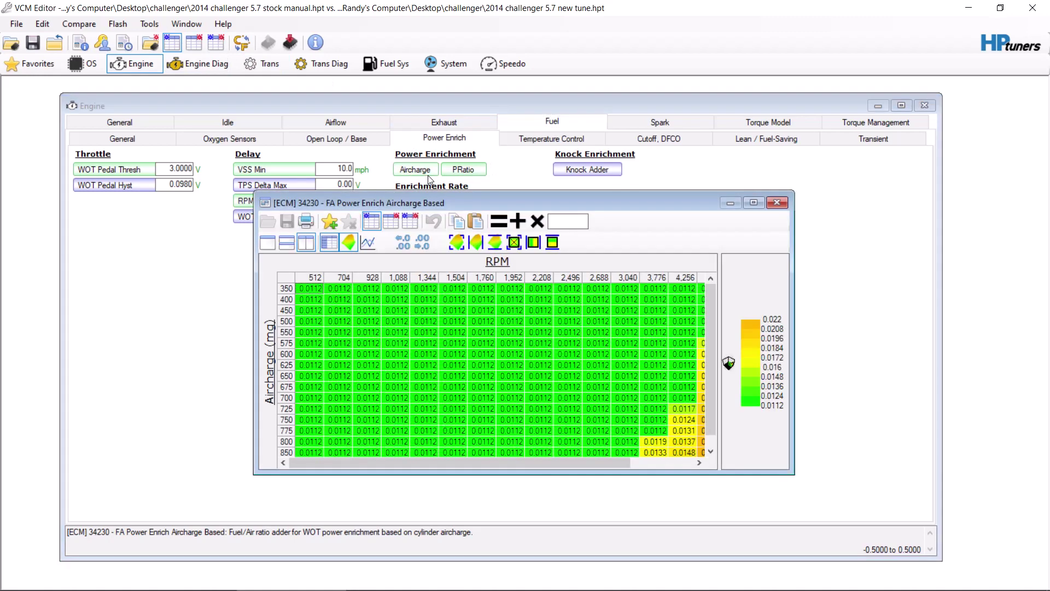
click(464, 169)
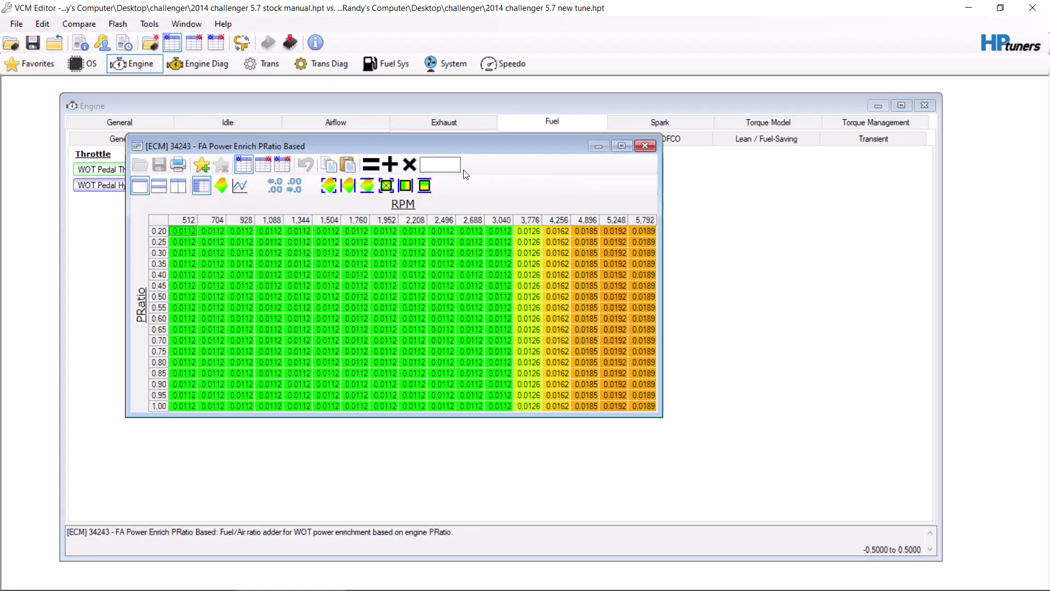
click(645, 146)
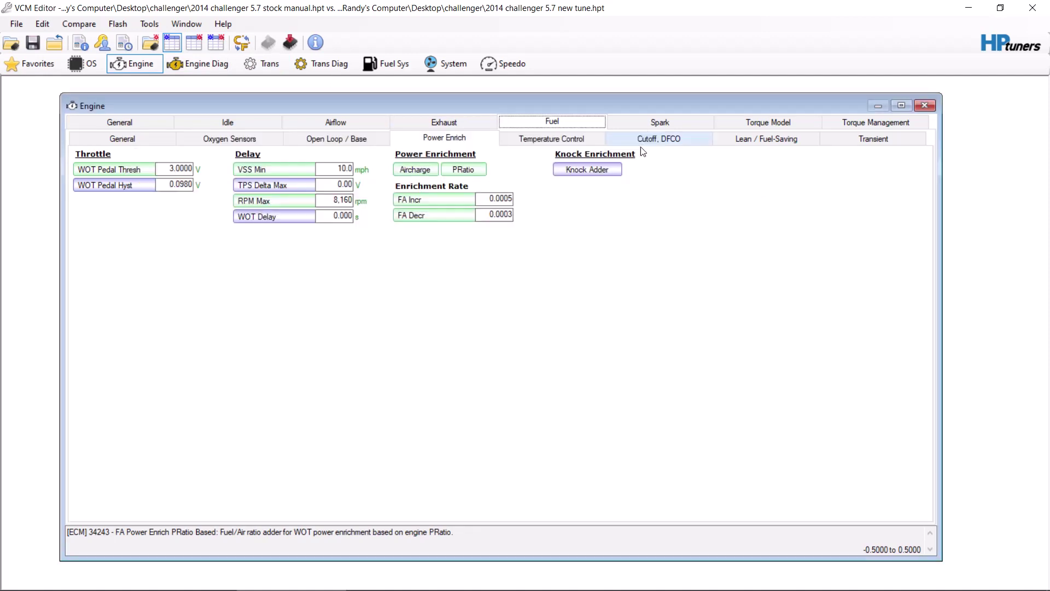
click(415, 169)
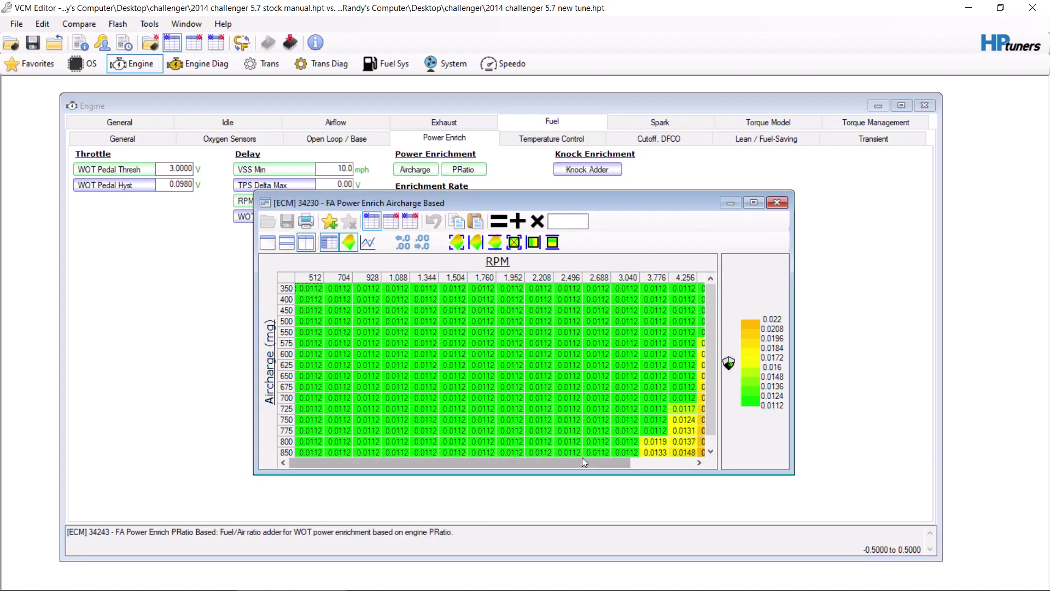
drag(582, 459, 645, 450)
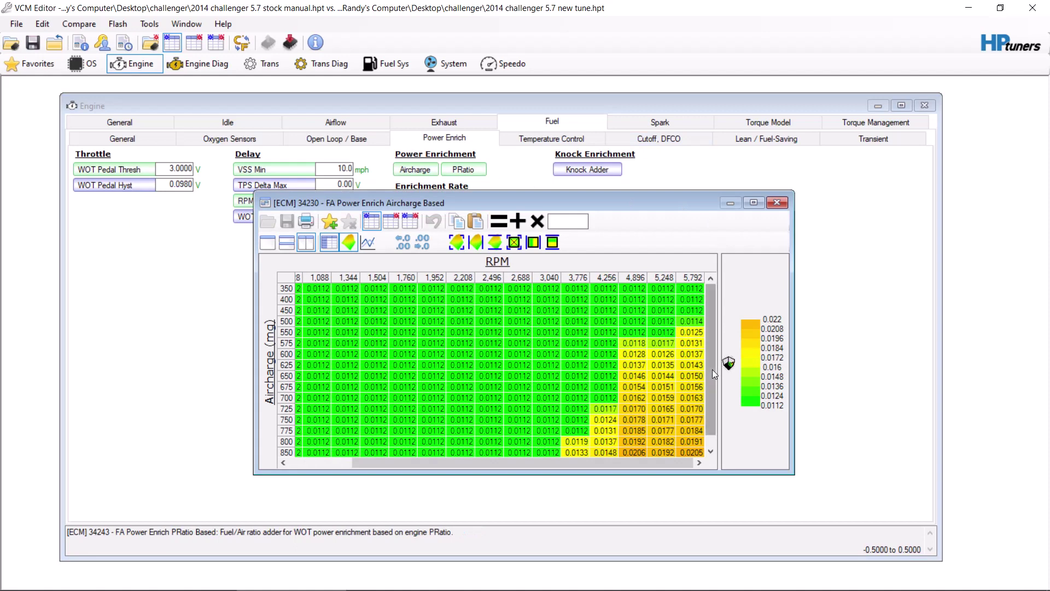
scroll(712, 369, down, 1)
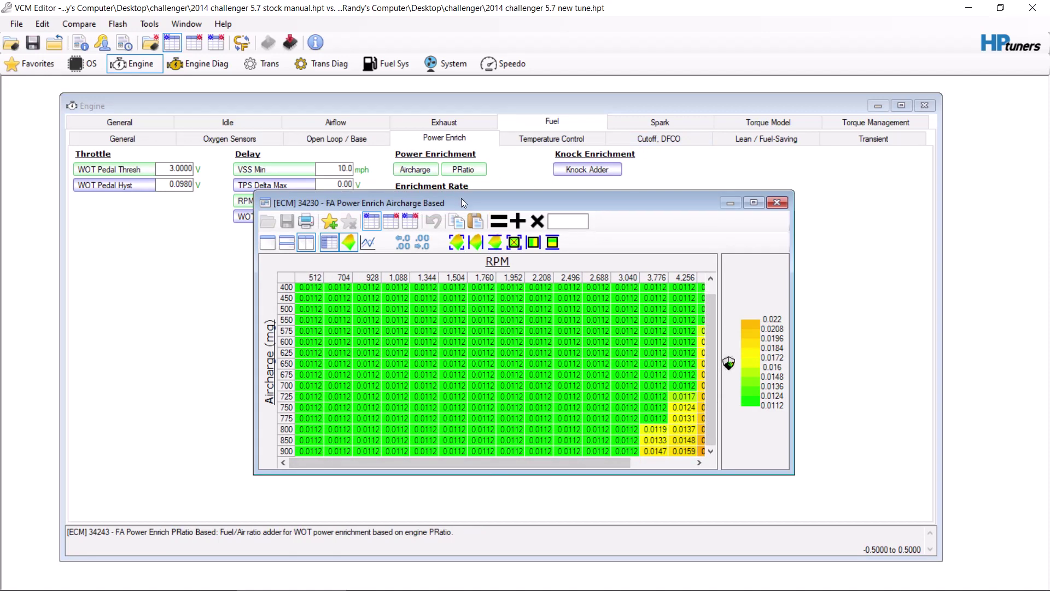
Show the Aircharge table's differences from the compare file and scroll across it
click(391, 221)
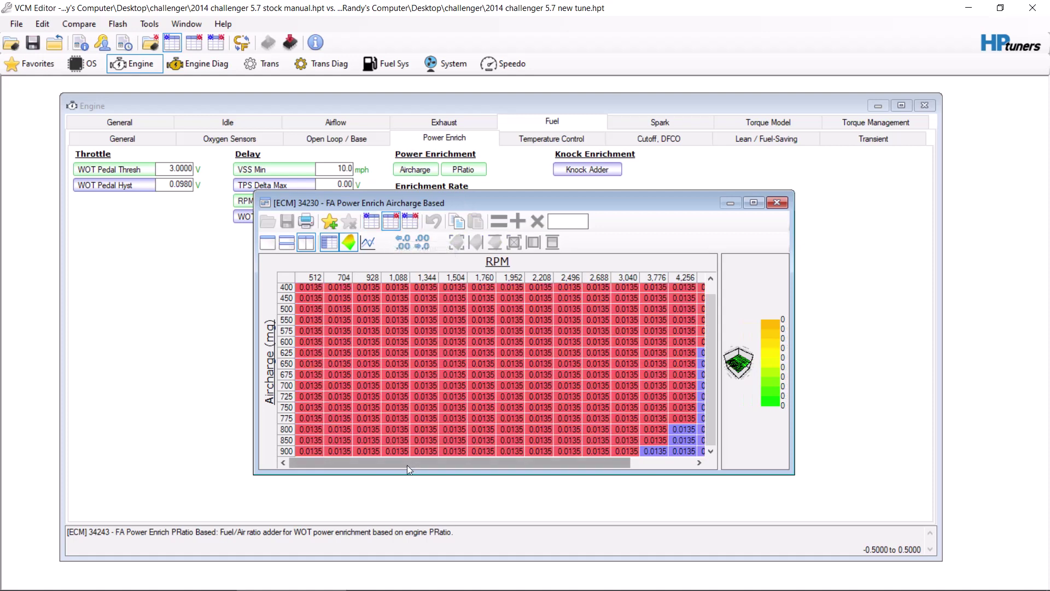
drag(407, 464, 470, 463)
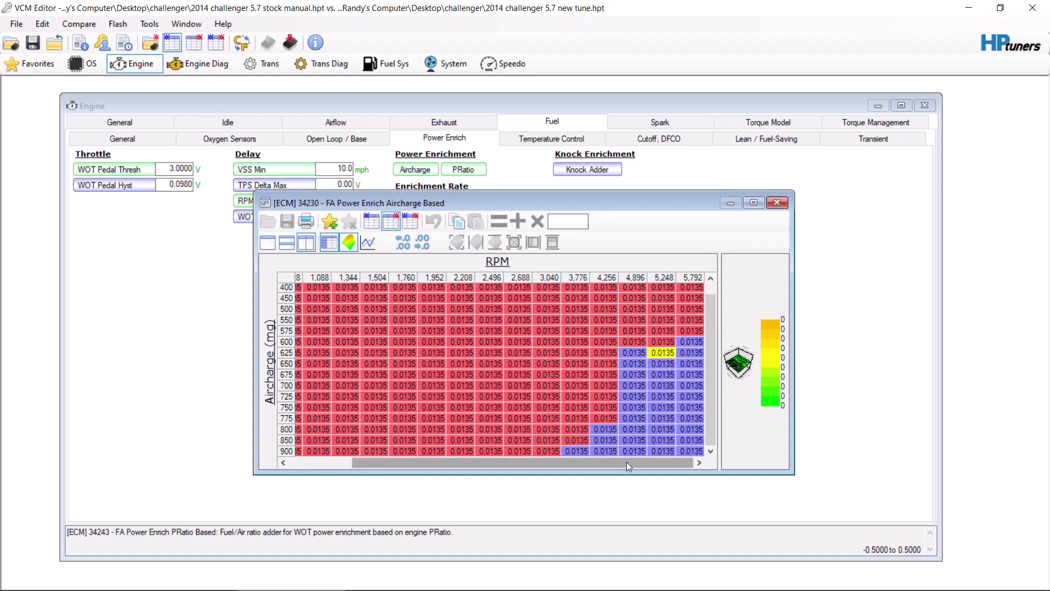
drag(626, 462, 496, 464)
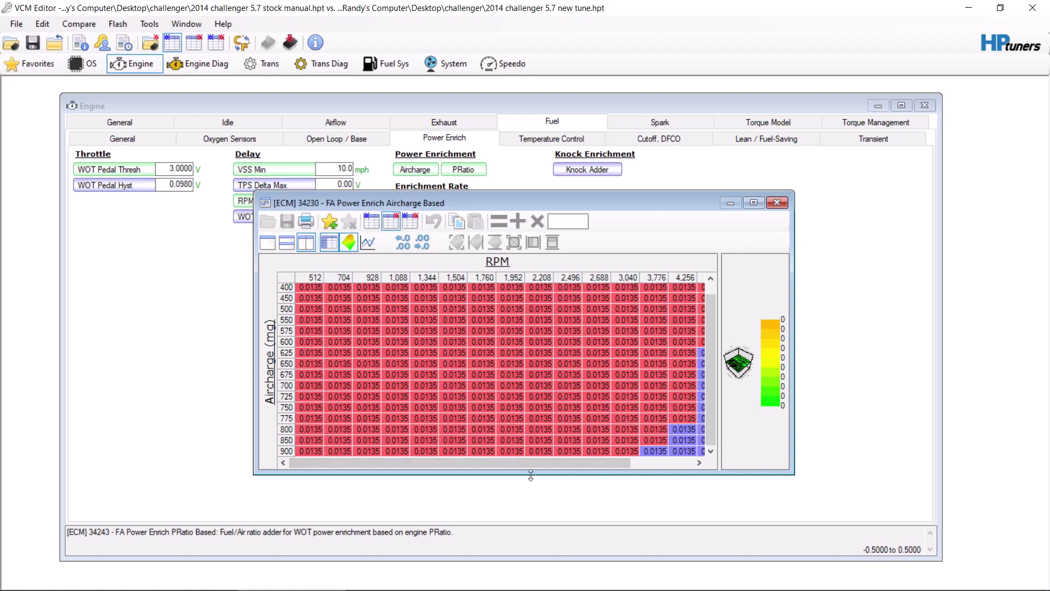
Open the FA Stoich table under Fuel > General, holding 0.0688
click(413, 588)
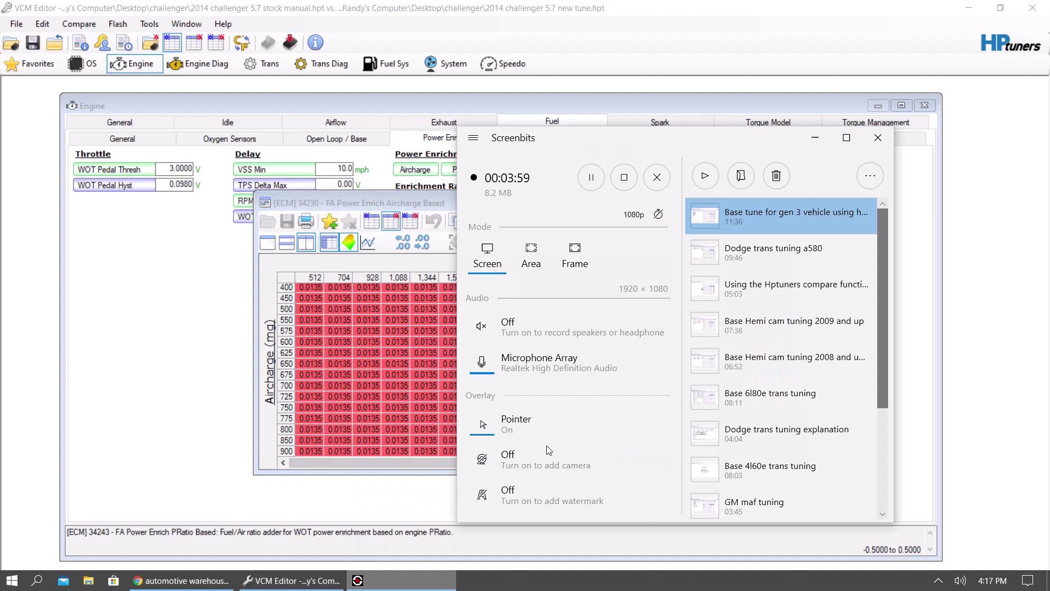
click(596, 179)
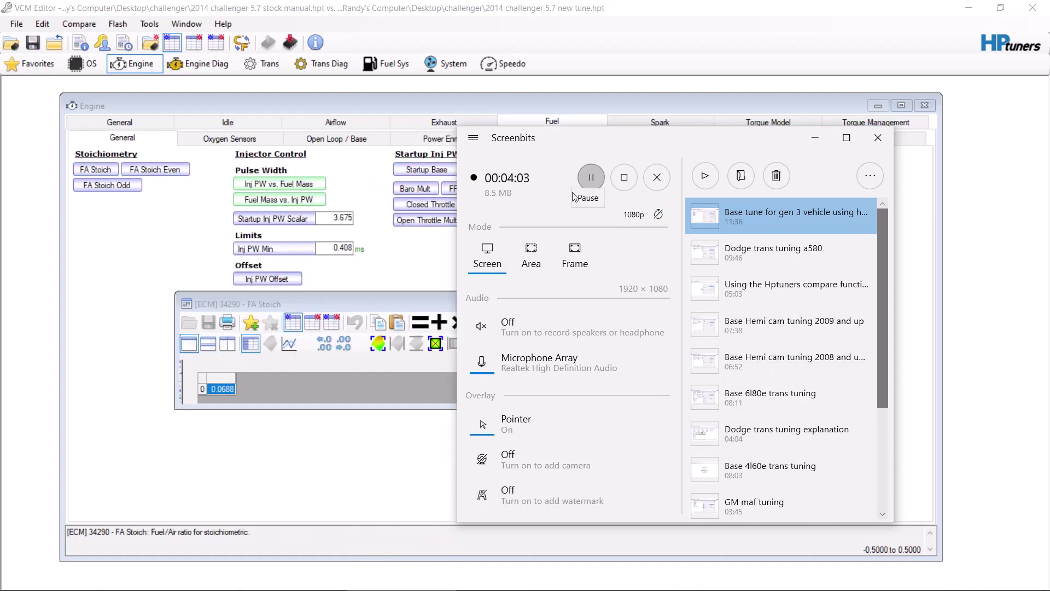
click(392, 306)
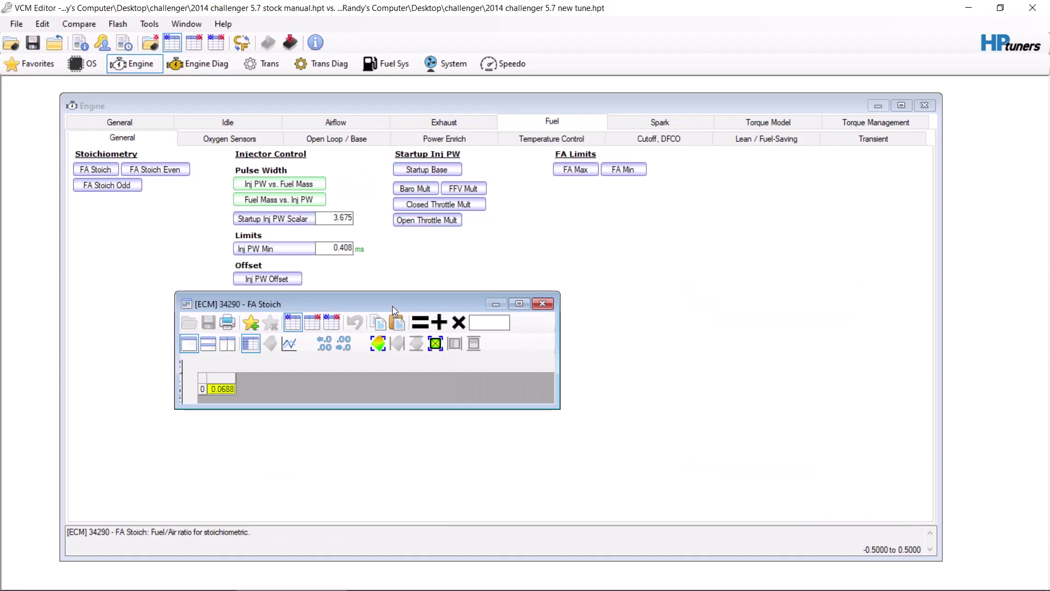
Close FA Stoich and reopen the FA Power Enrich Aircharge Based table from Power Enrich
mouse_move(381, 586)
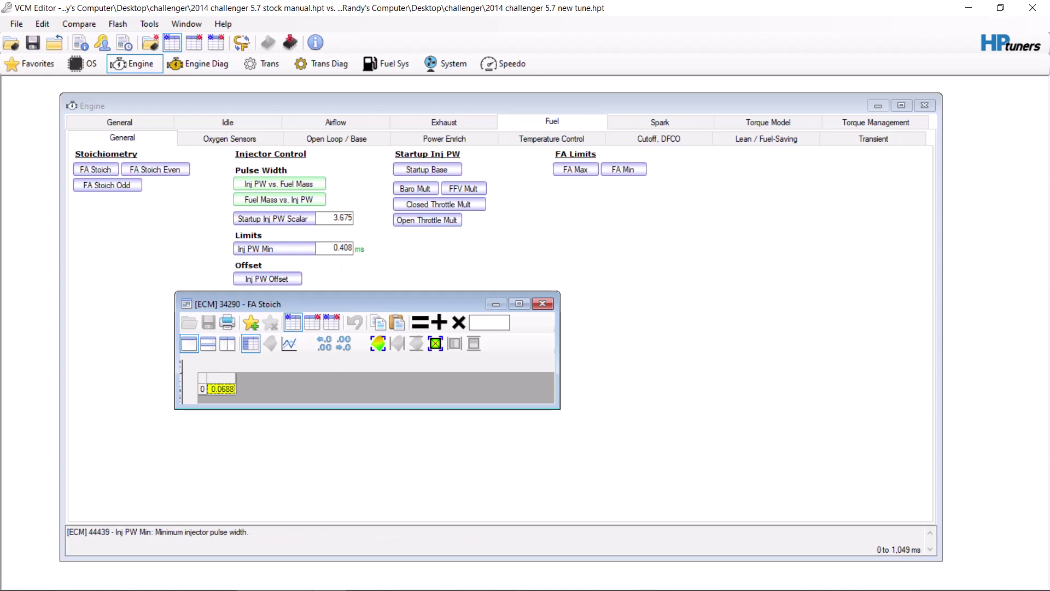
click(546, 306)
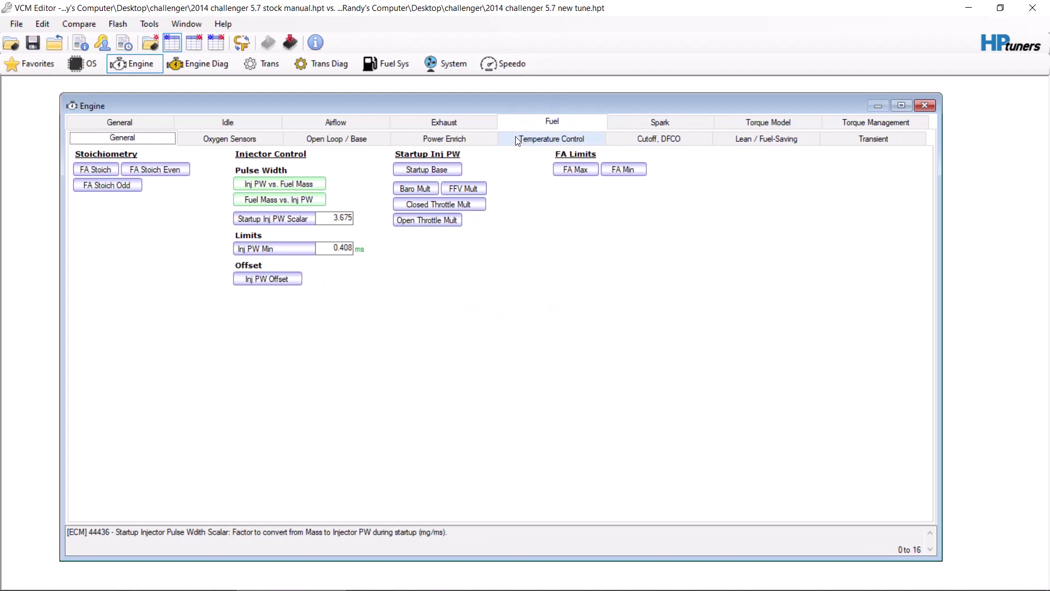
click(460, 139)
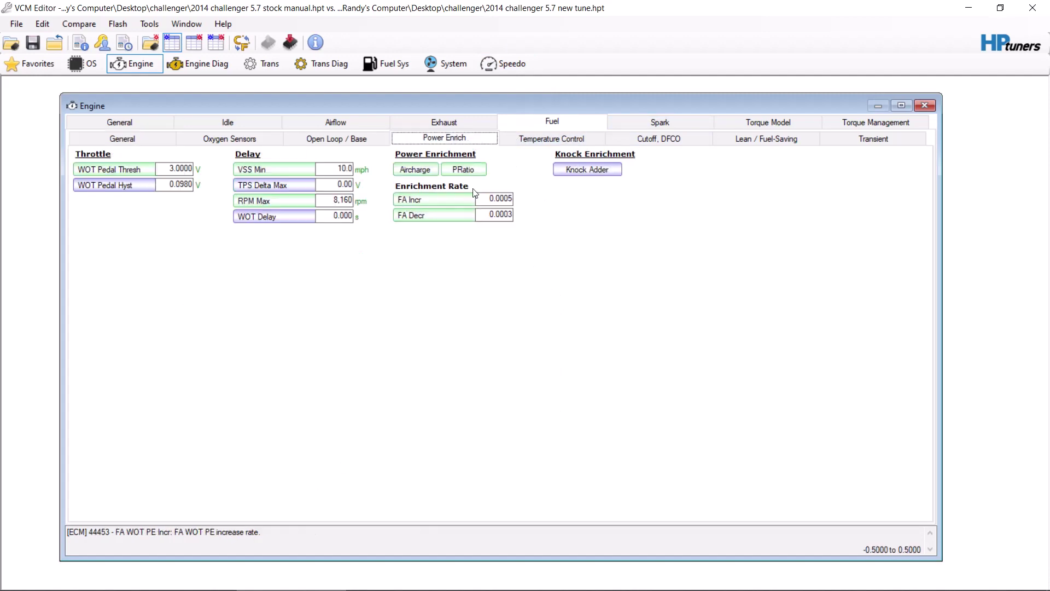
click(423, 169)
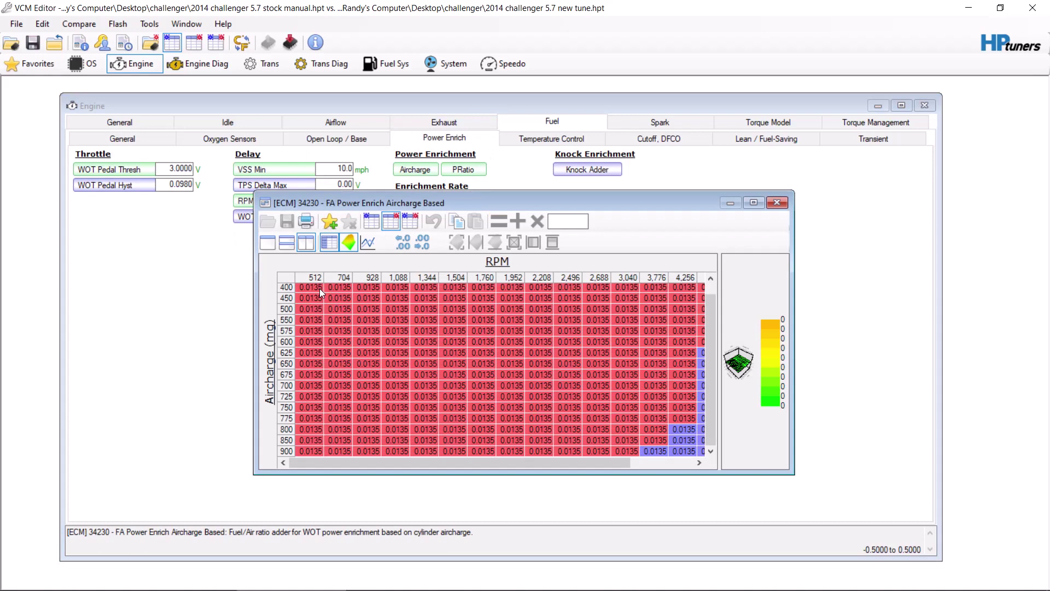
click(777, 202)
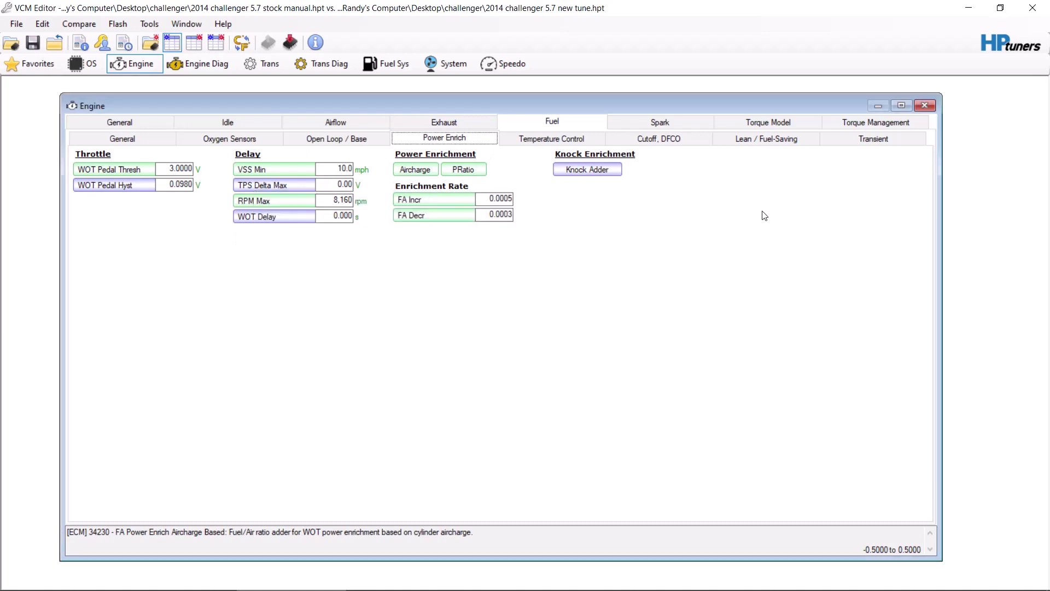
click(450, 174)
click(274, 166)
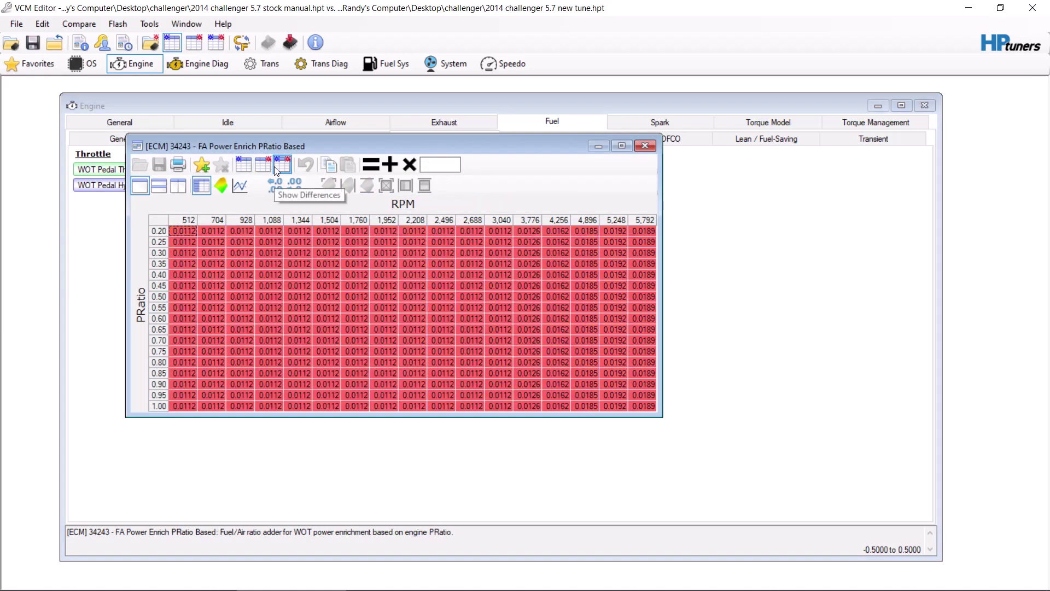
click(263, 164)
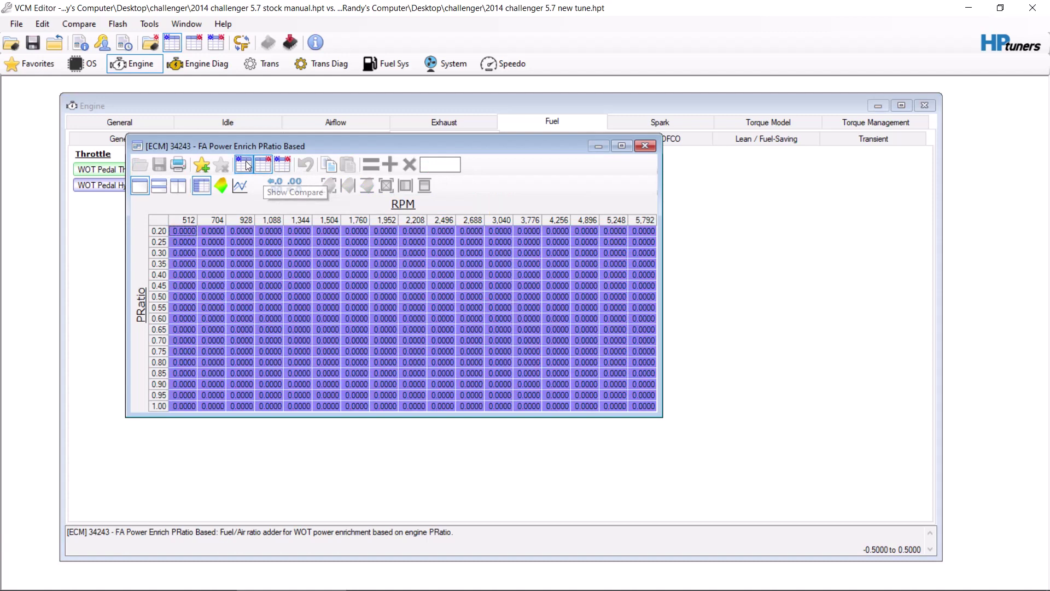
click(243, 166)
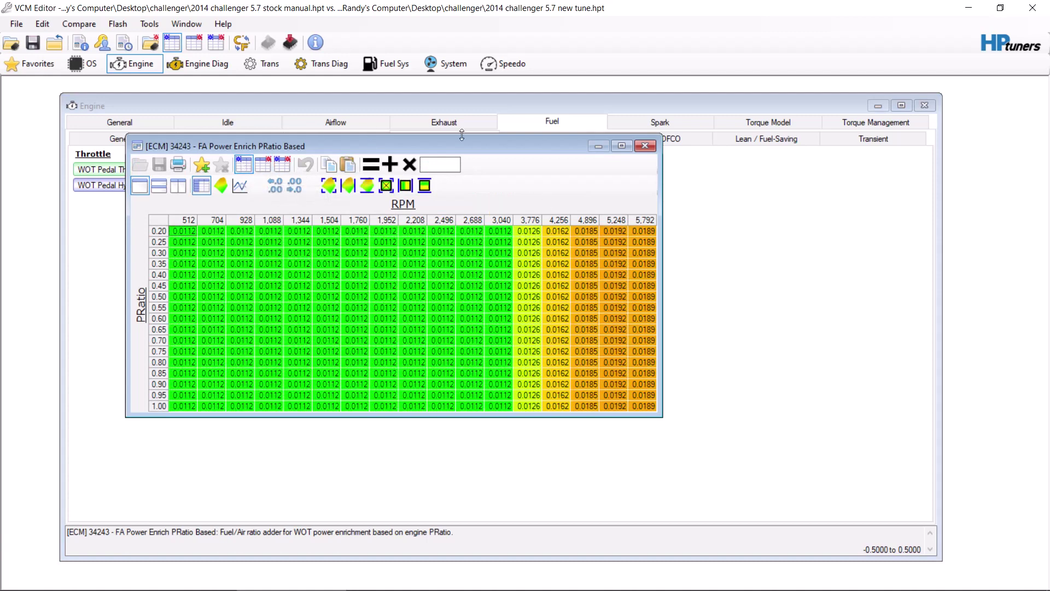
click(645, 147)
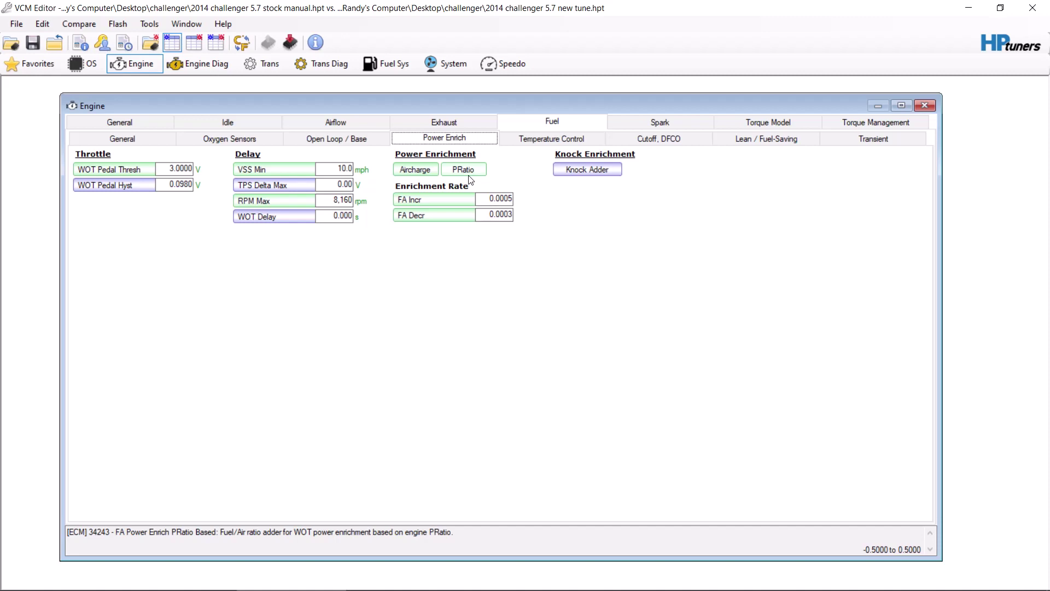
click(192, 51)
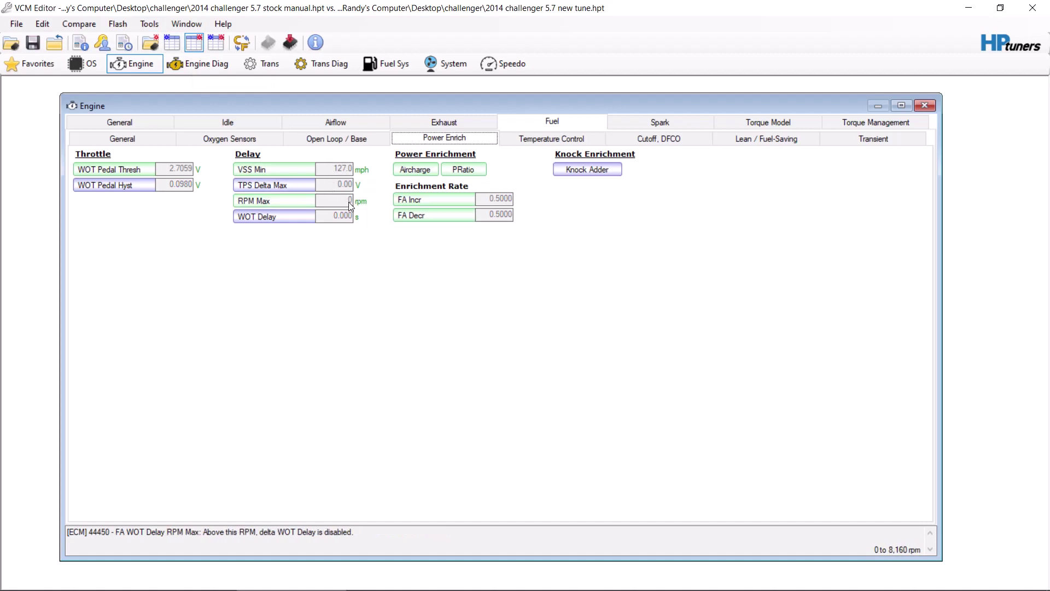
click(181, 41)
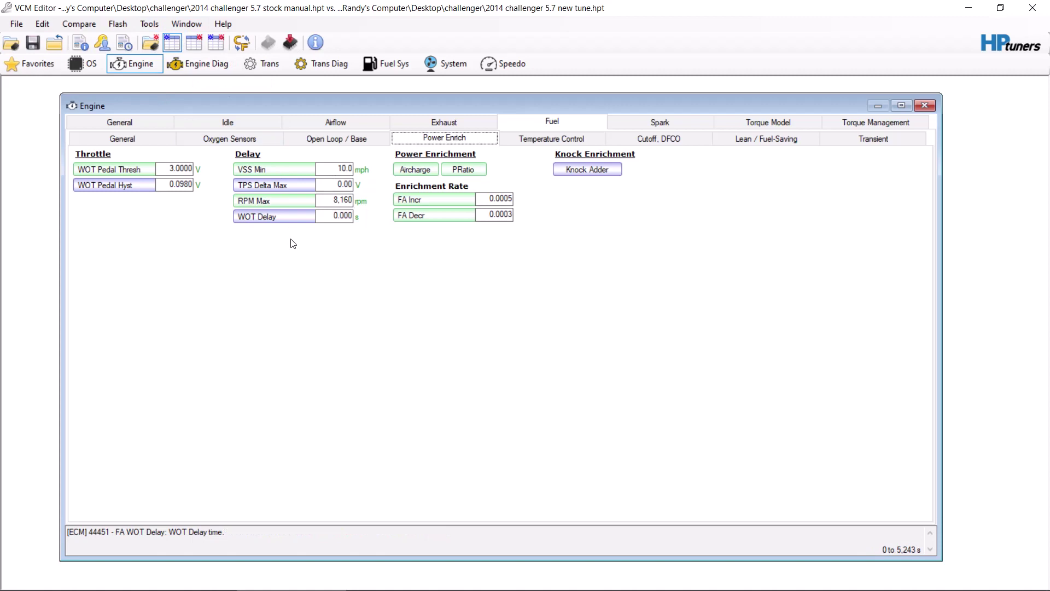
In the Aircharge table, change the 900 mg, 5,792 rpm cell from 0.0219 to 0.0135
click(415, 170)
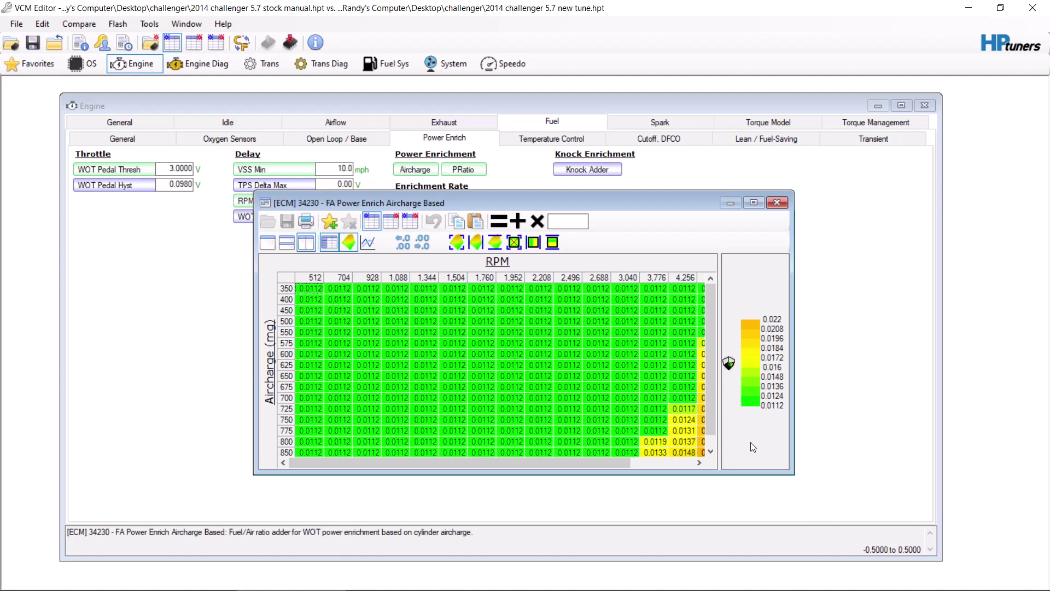
drag(583, 462, 697, 471)
scroll(710, 425, down, 1)
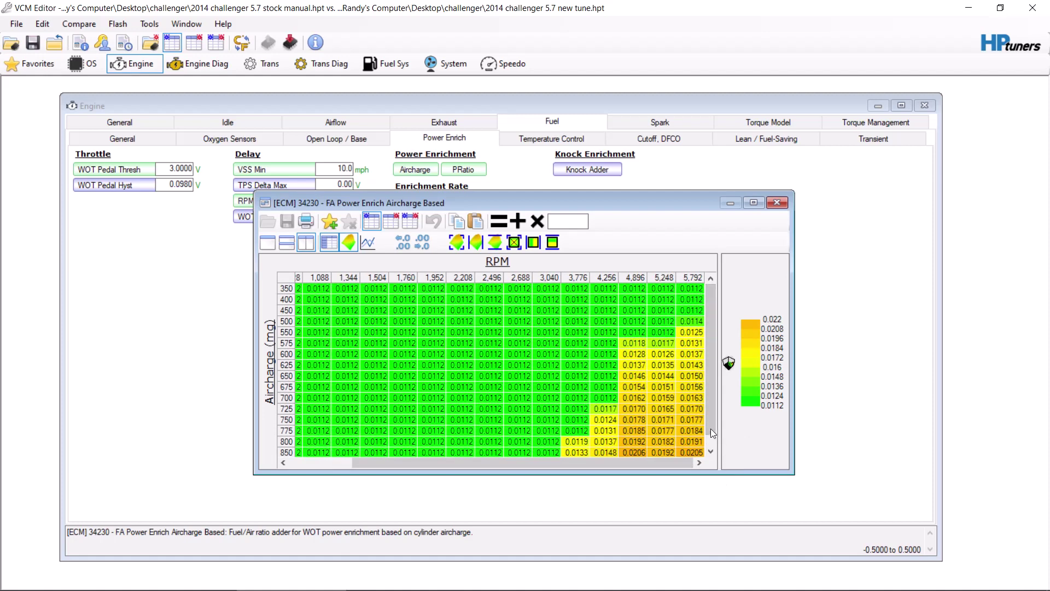
right_click(694, 446)
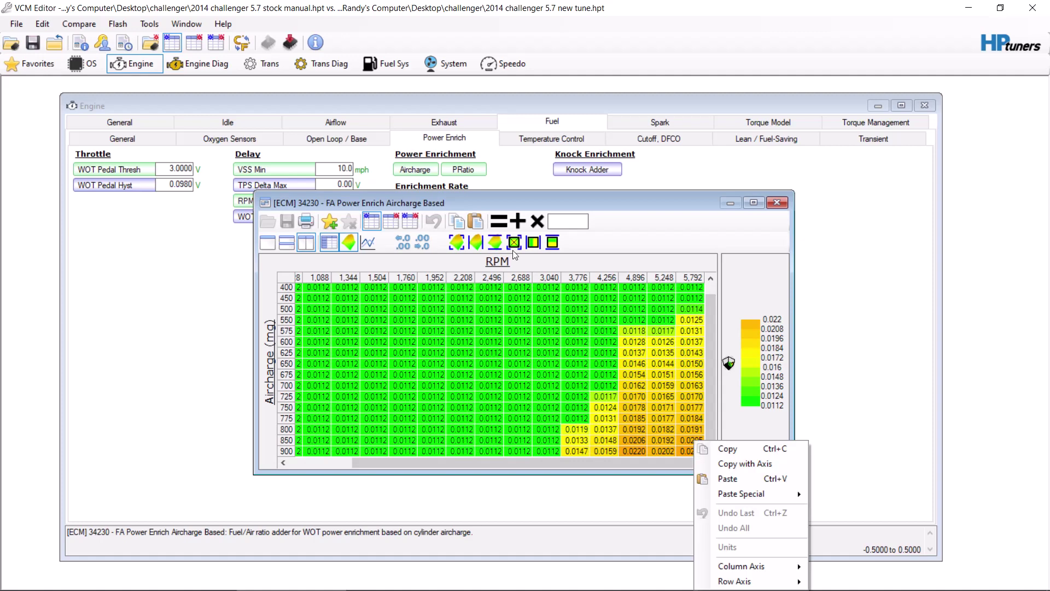
right_click(663, 424)
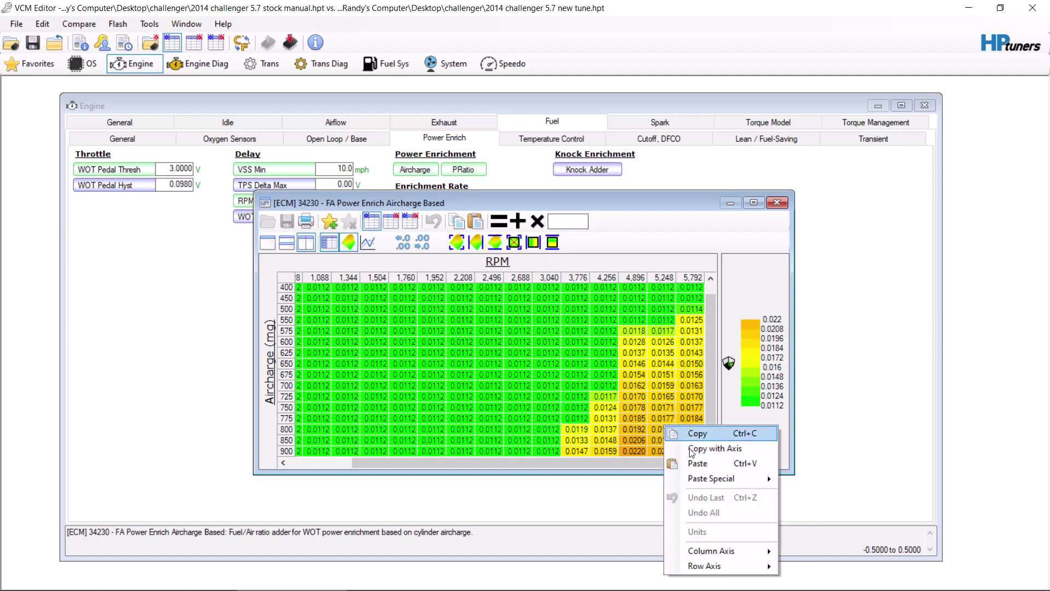
click(577, 432)
click(697, 451)
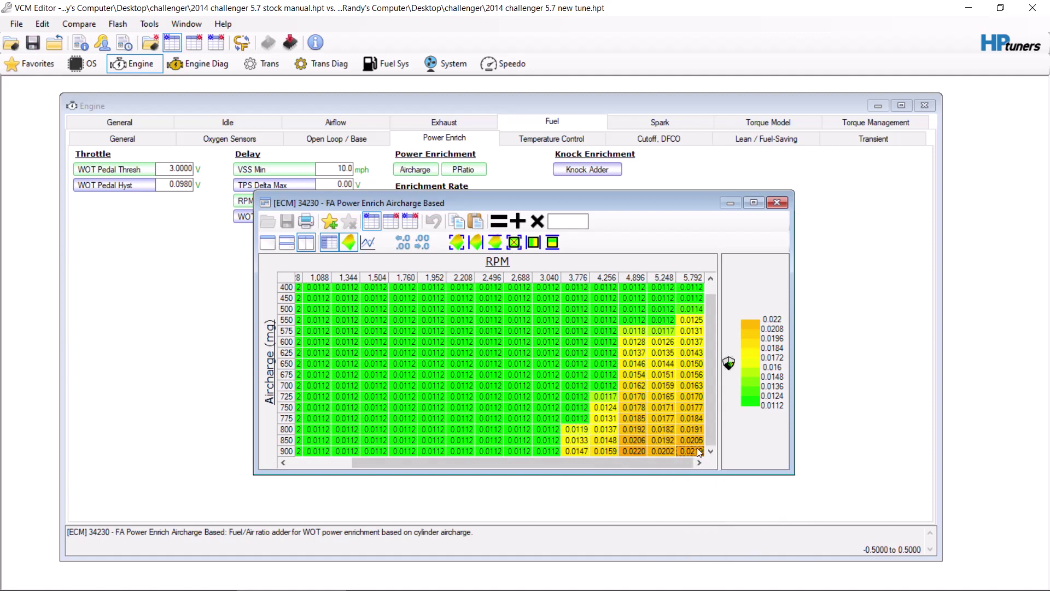
click(568, 220)
text(.0135)
click(498, 221)
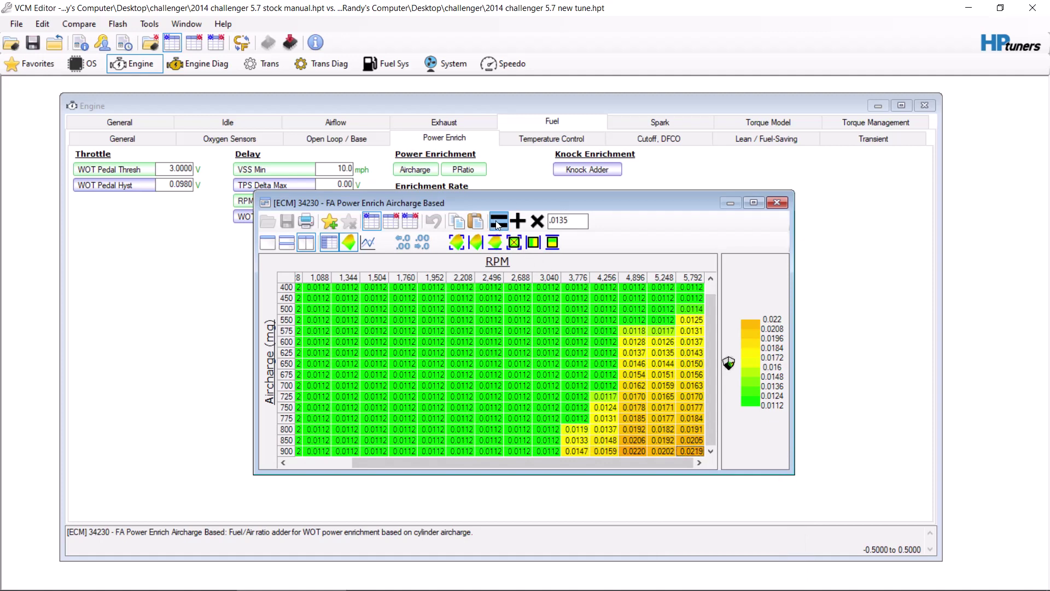
Interpolate the 900 mg row and the 5,792 rpm column between their end values
click(285, 451)
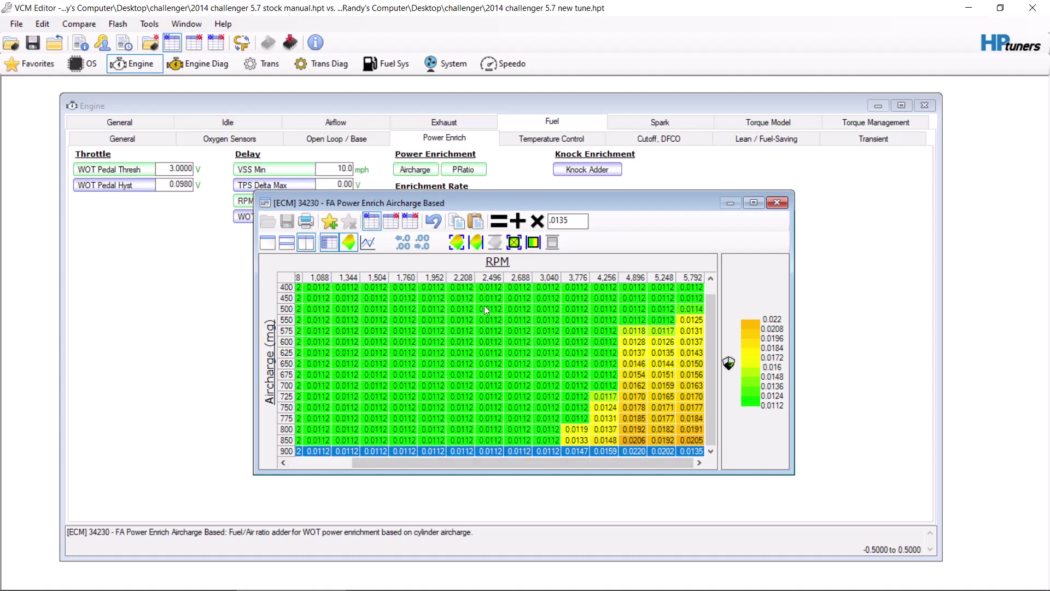
click(532, 242)
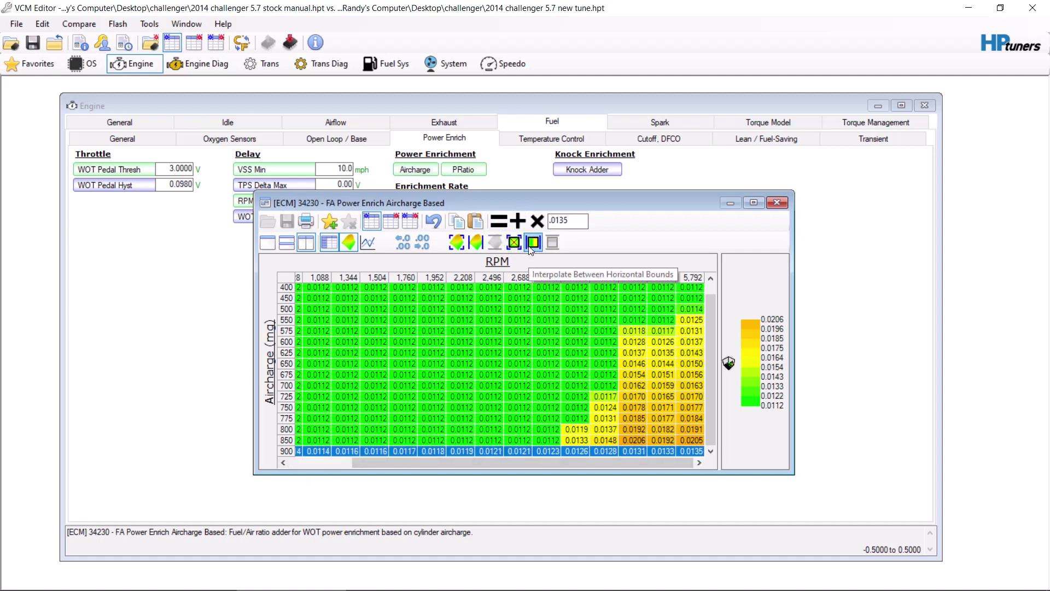
click(692, 277)
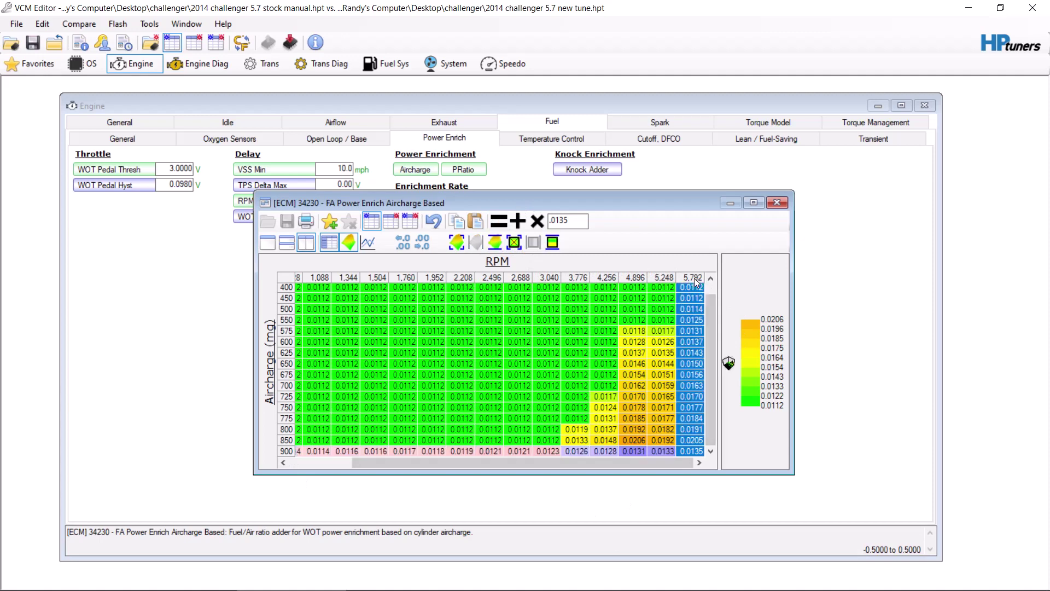
click(553, 242)
click(621, 395)
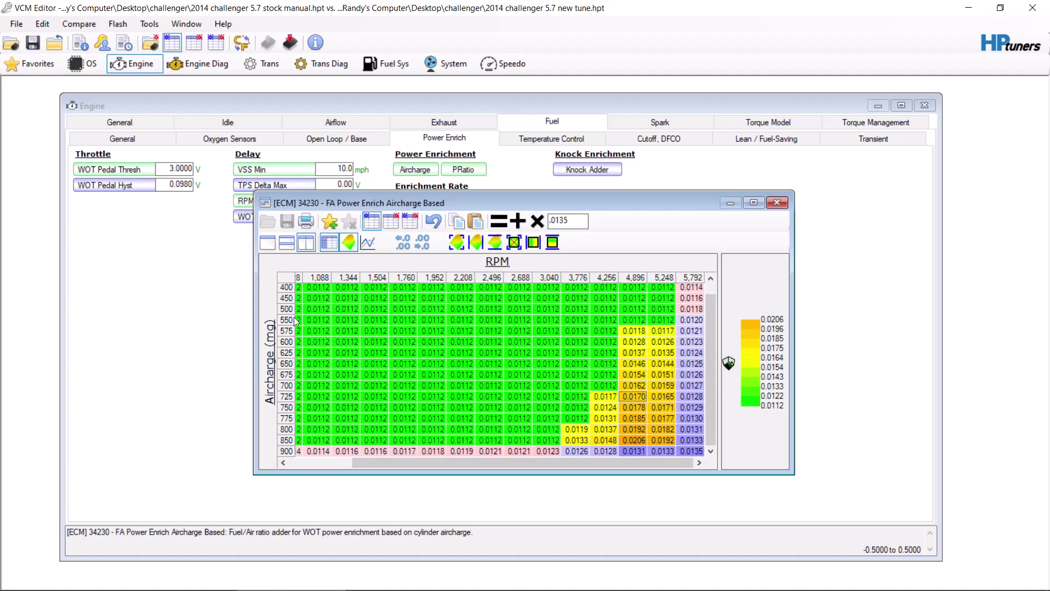
Interpolate the 850, 800, 775 and 750 mg rows between their bounds
click(286, 440)
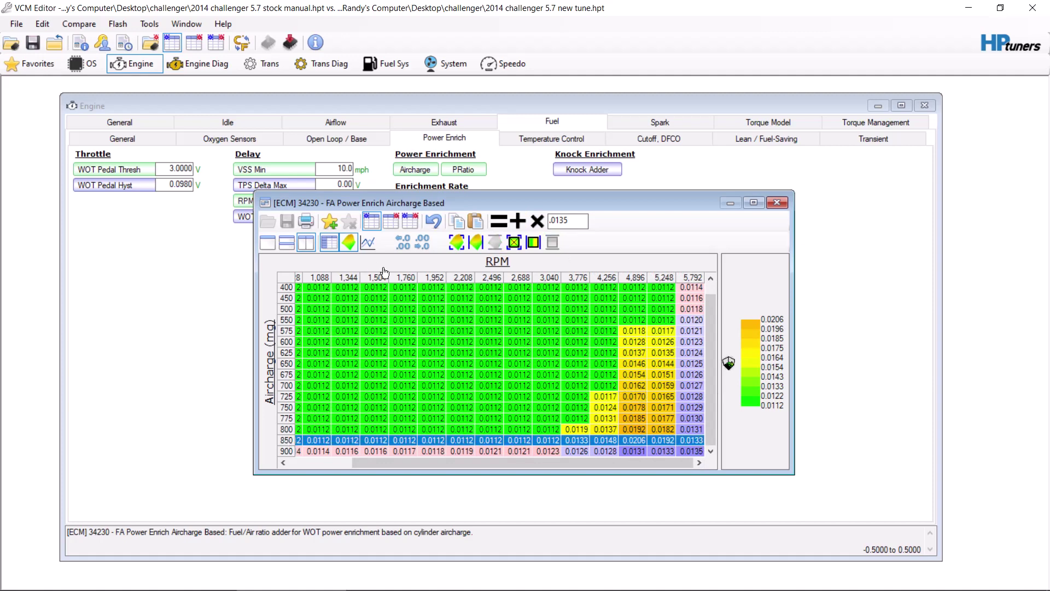
click(533, 242)
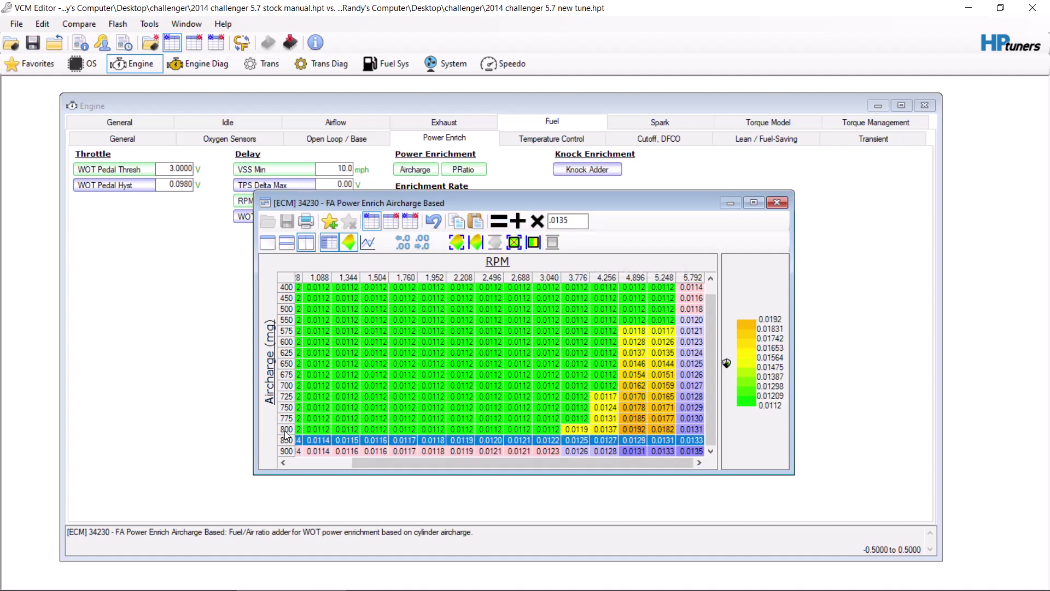
click(287, 428)
click(533, 242)
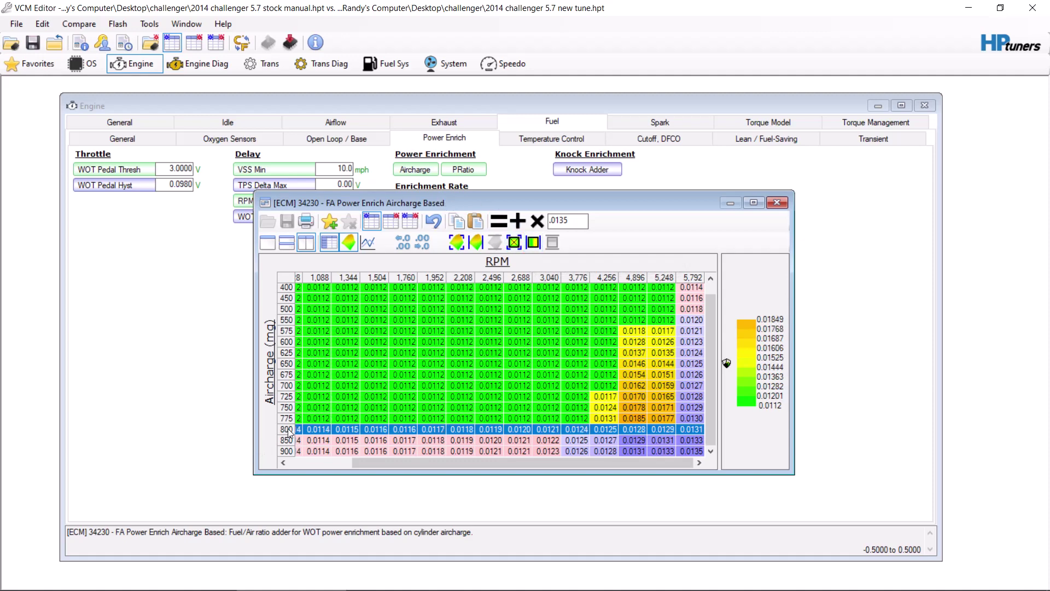
click(287, 418)
click(539, 241)
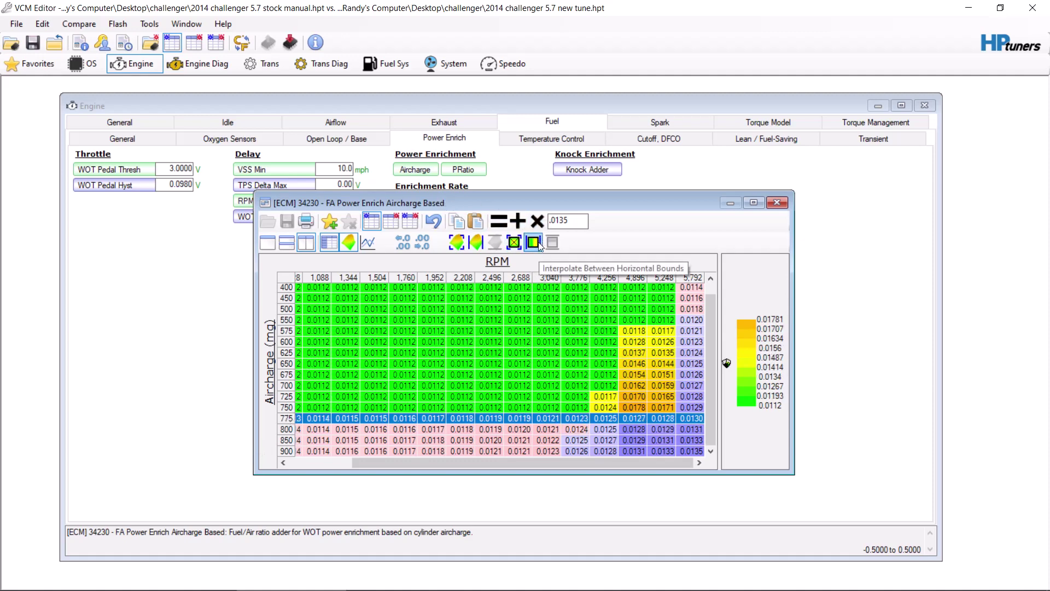
click(287, 407)
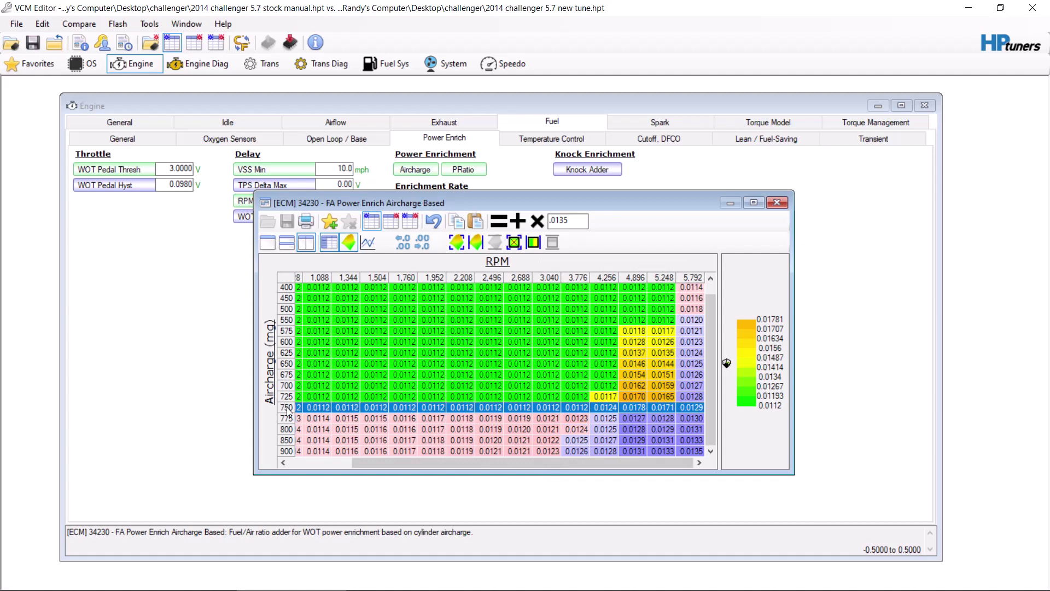
click(533, 242)
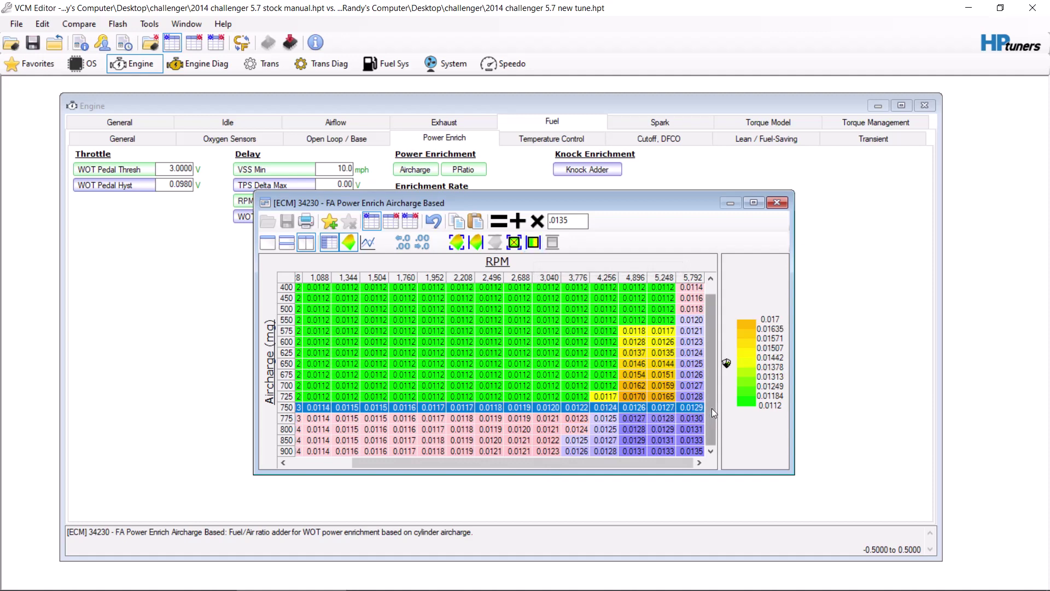
Interpolate the 4,896 and 4,256 rpm columns, then select every cell in the table
scroll(711, 404, up, 1)
click(661, 277)
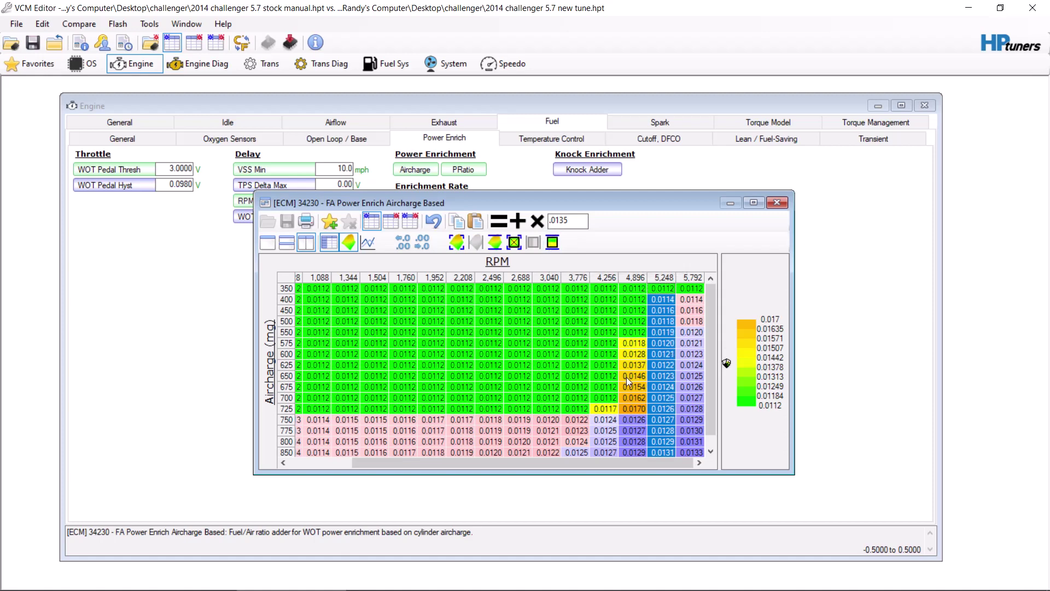
click(630, 281)
click(551, 242)
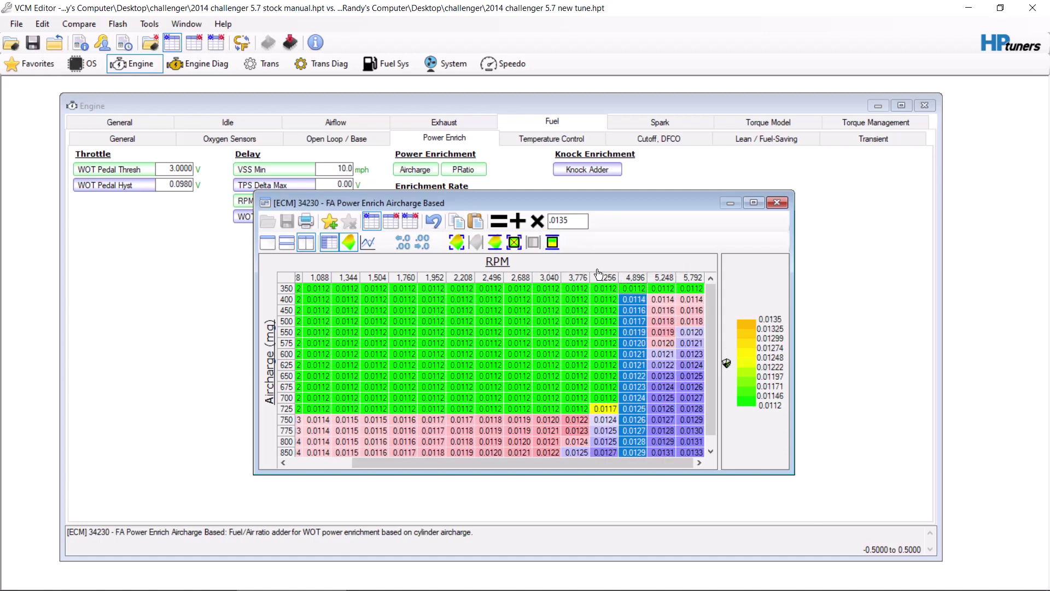
click(610, 278)
click(552, 242)
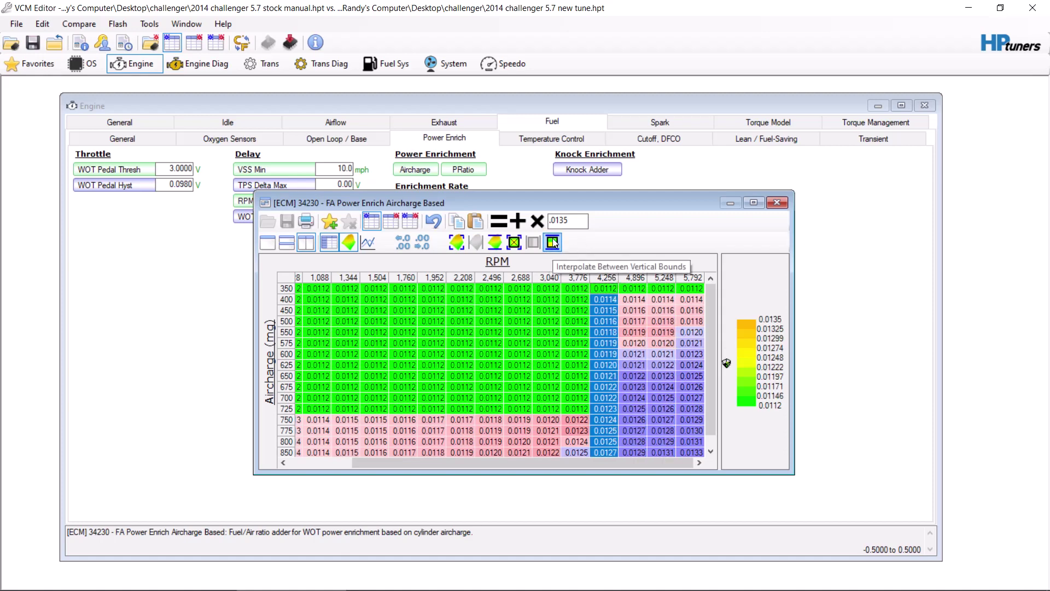
click(283, 283)
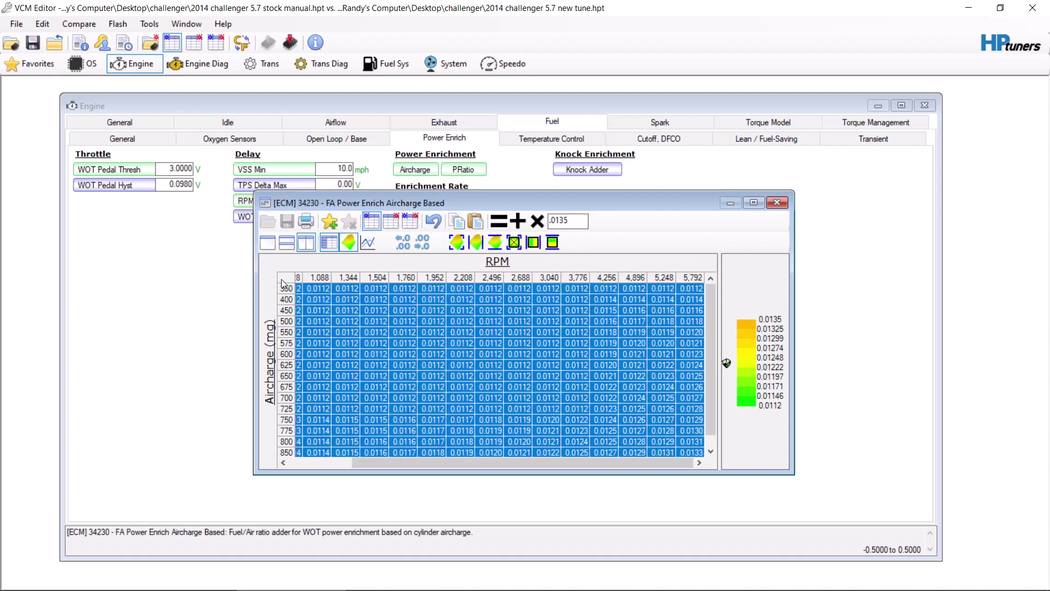
Interpolate the whole table both ways into a 0.0112–0.0135 gradient and view its 3-D surface
click(517, 242)
click(564, 406)
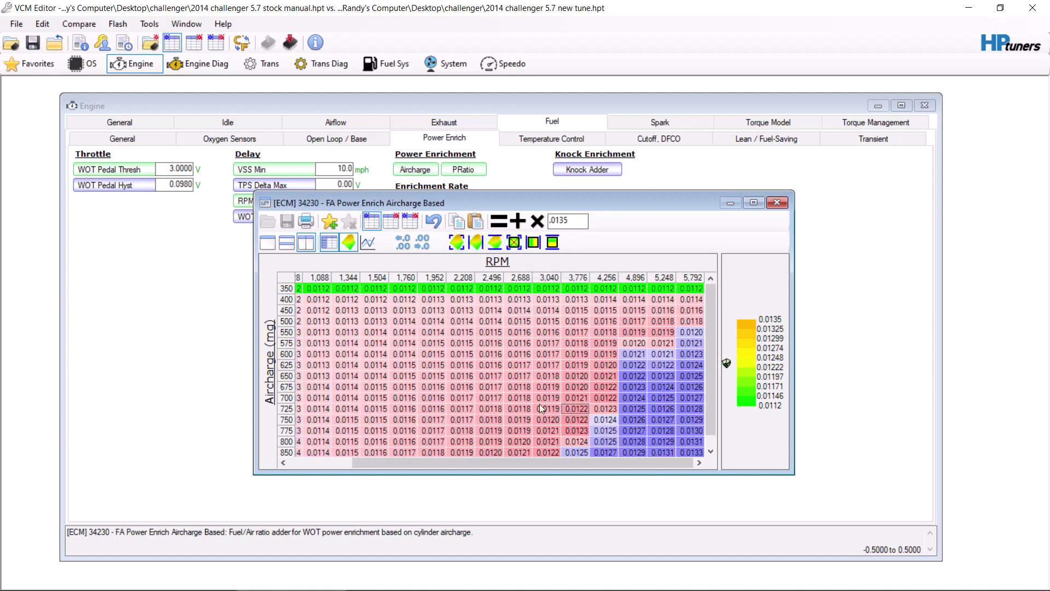
drag(719, 393, 571, 425)
click(658, 418)
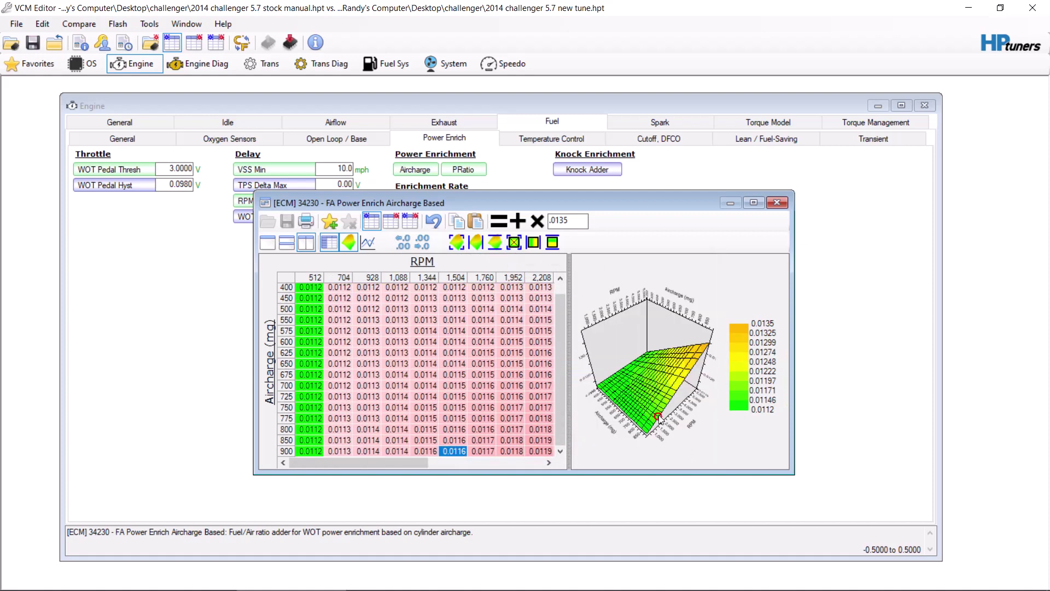
key(Up)
key(Left)
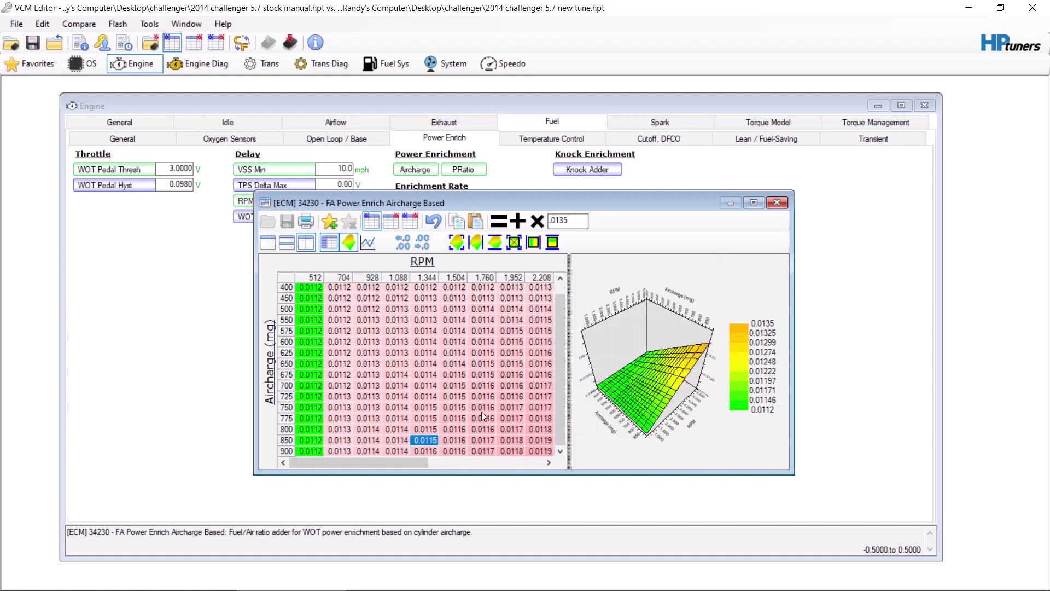